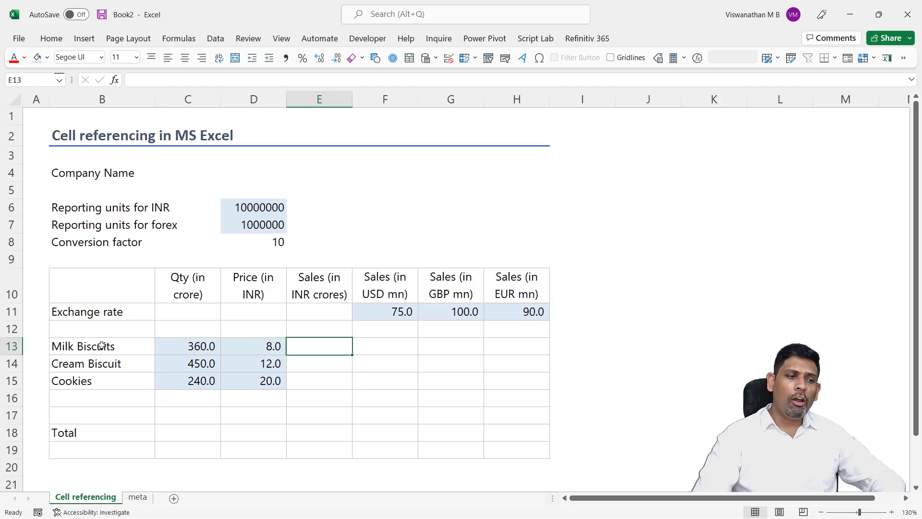
Examine the product names in B13:B15 with their quantities in C13:C15 and prices in D13:D15
{"action": "left_click_drag", "start_coordinate": [101, 345], "coordinate": [119, 370]}
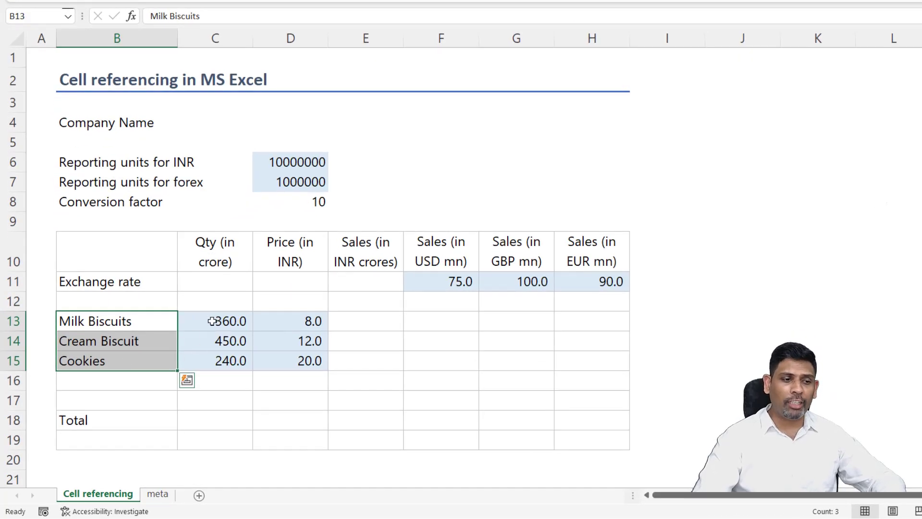
{"action": "left_click_drag", "start_coordinate": [212, 320], "coordinate": [233, 361]}
{"action": "left_click_drag", "start_coordinate": [302, 319], "coordinate": [295, 366]}
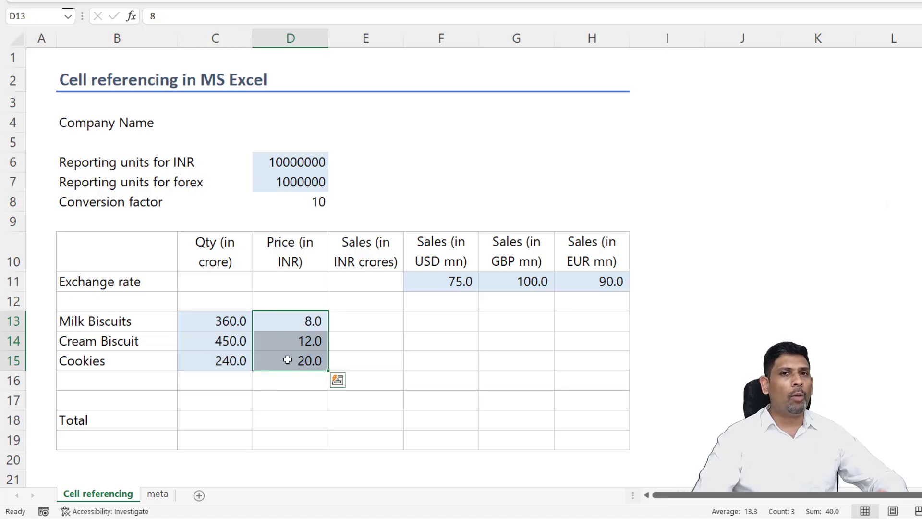
{"action": "left_click", "coordinate": [228, 321]}
{"action": "left_click", "coordinate": [299, 320]}
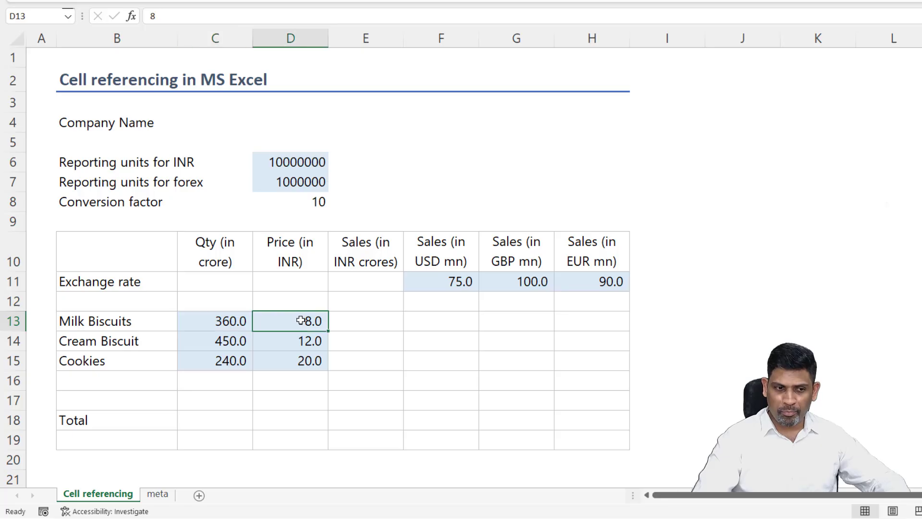
{"action": "left_click", "coordinate": [356, 318]}
{"action": "left_click", "coordinate": [235, 321]}
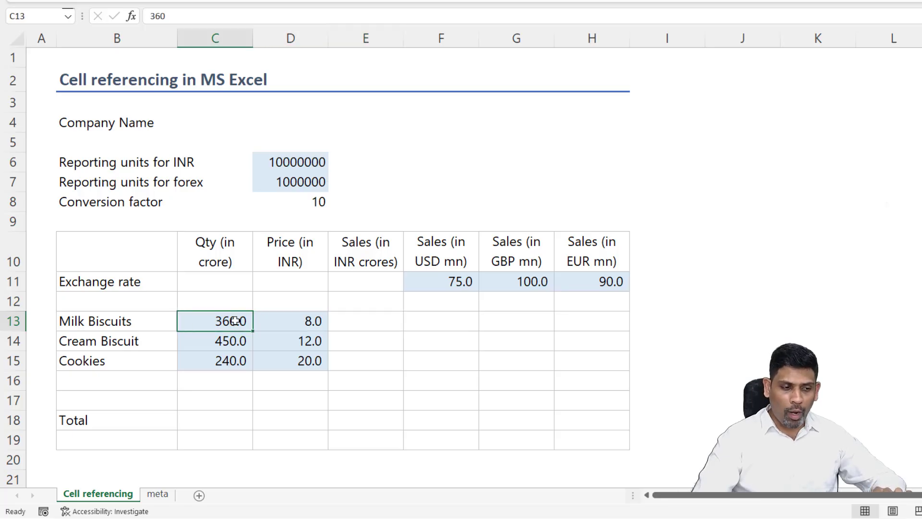
Examine how row 13 and column C intersect at the Milk Biscuits quantity cell, and check its price cell D13
{"action": "double_click", "coordinate": [4, 329]}
{"action": "left_click", "coordinate": [10, 320]}
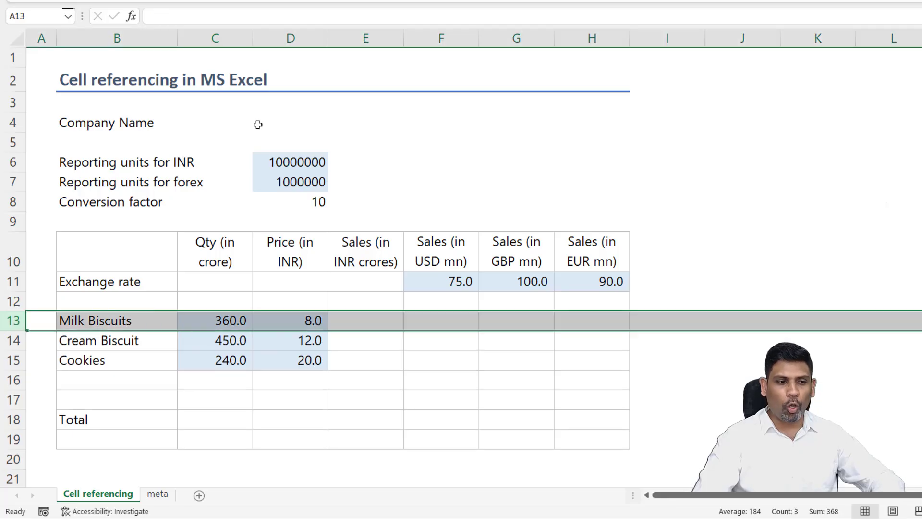
{"action": "left_click", "coordinate": [215, 37], "text": "ctrl"}
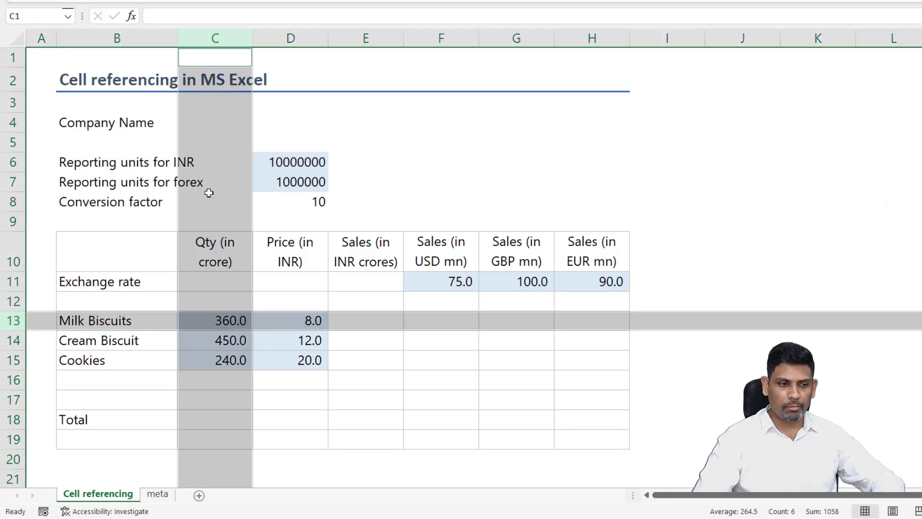
{"action": "left_click", "coordinate": [227, 322]}
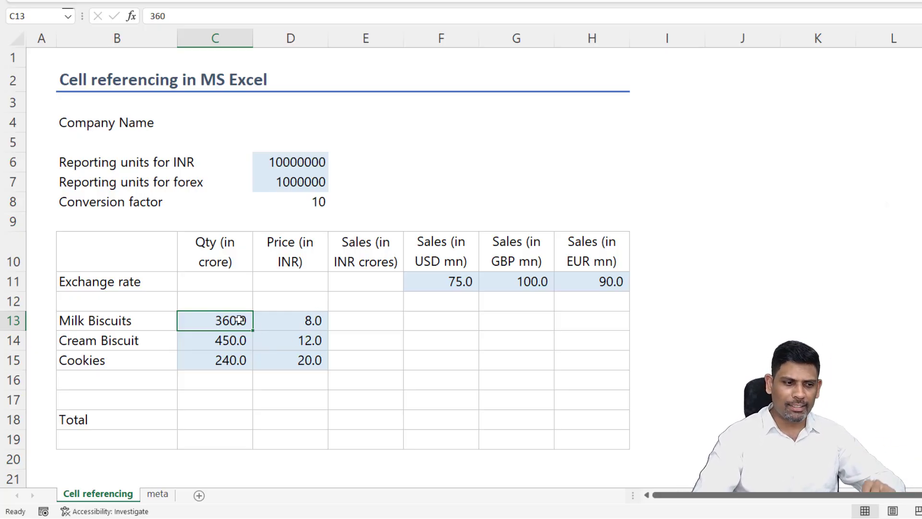
{"action": "left_click", "coordinate": [224, 39]}
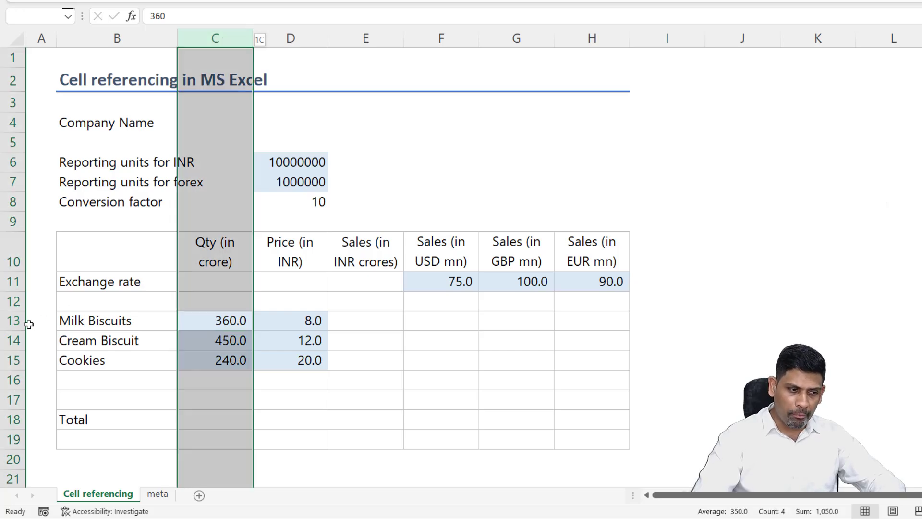
{"action": "left_click", "coordinate": [15, 321]}
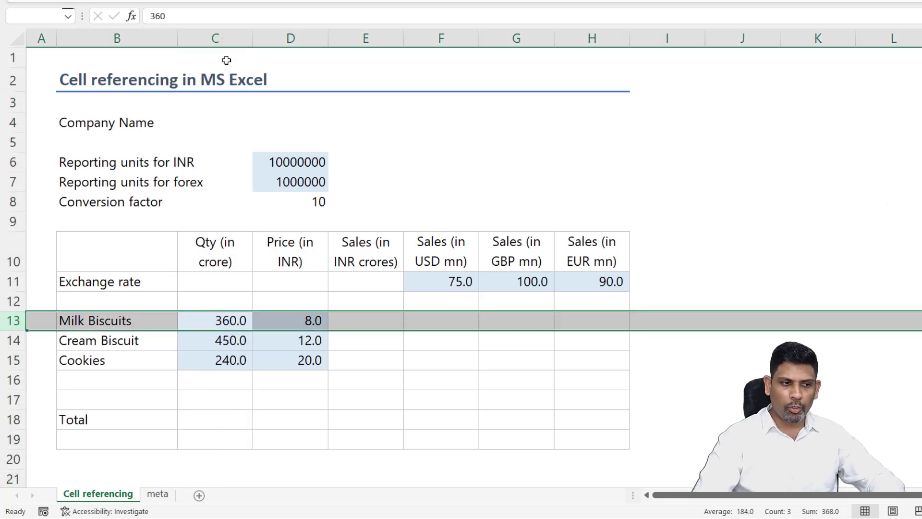
{"action": "left_click", "coordinate": [230, 42], "text": "ctrl"}
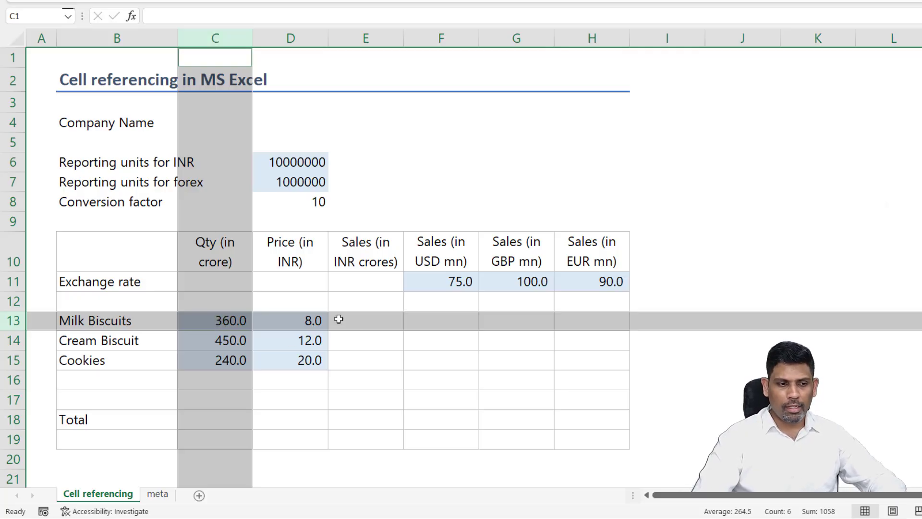
{"action": "left_click", "coordinate": [311, 315]}
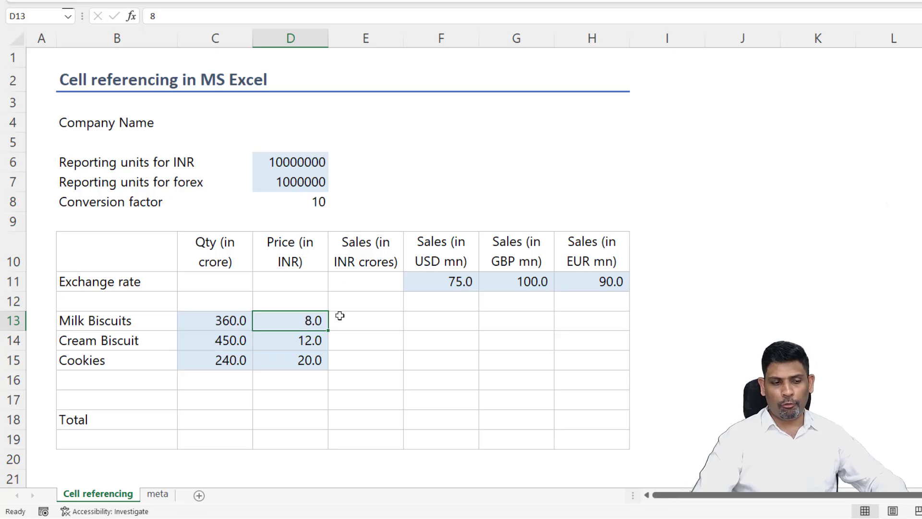
Enter the formula =C13 * D13 in E13 to calculate Milk Biscuits sales in INR crores
{"action": "left_click", "coordinate": [371, 324]}
{"action": "type", "text": "="}
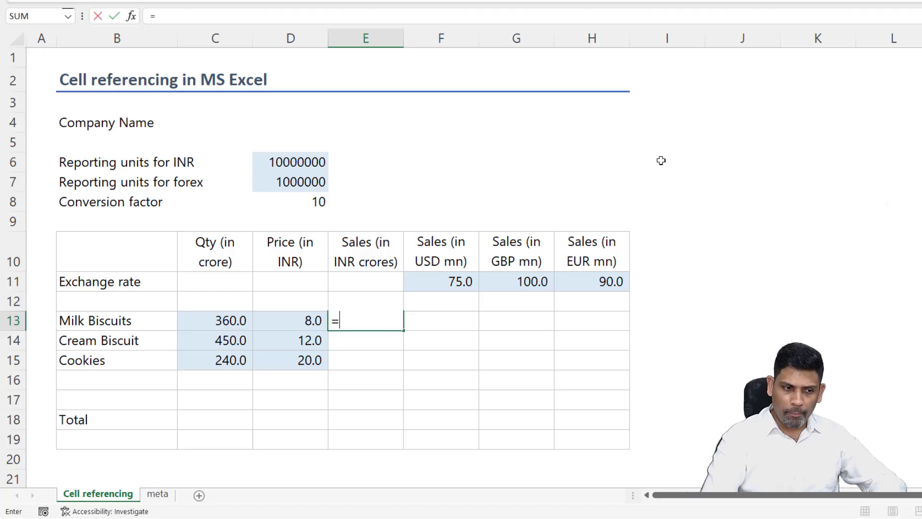
{"action": "key", "text": "Left"}
{"action": "key", "text": "Left"}
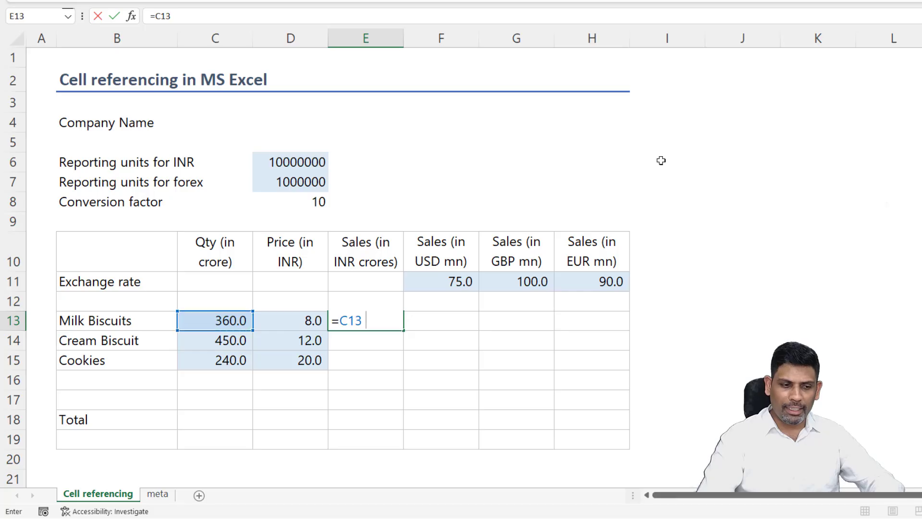
{"action": "type", "text": "*"}
{"action": "key", "text": "Left"}
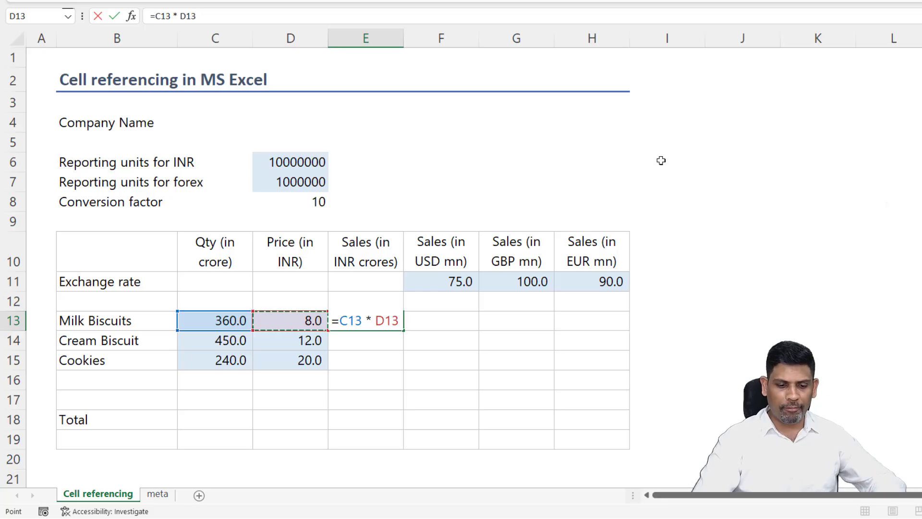
{"action": "key", "text": "Return"}
{"action": "key", "text": "Up"}
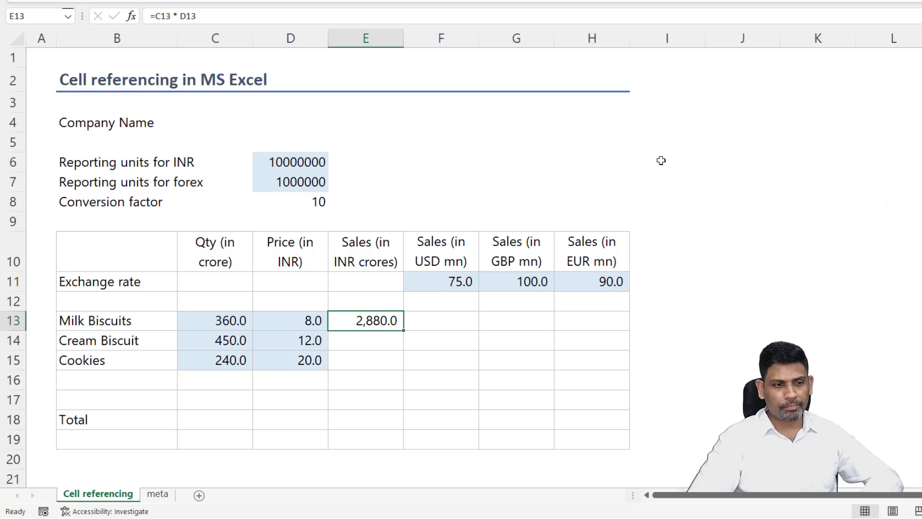
Inspect the C13 and D13 references within the Milk Biscuits sales formula in E13
{"action": "key", "text": "F2"}
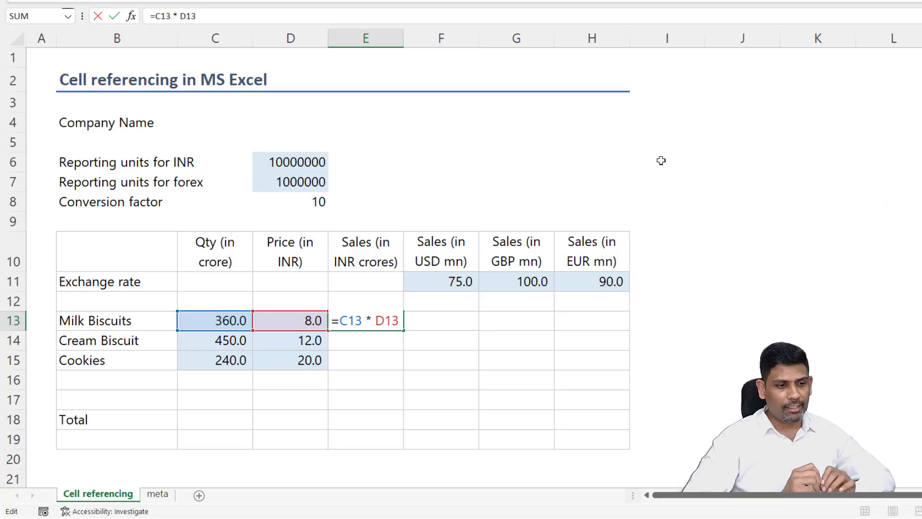
{"action": "left_click_drag", "start_coordinate": [340, 321], "coordinate": [362, 321]}
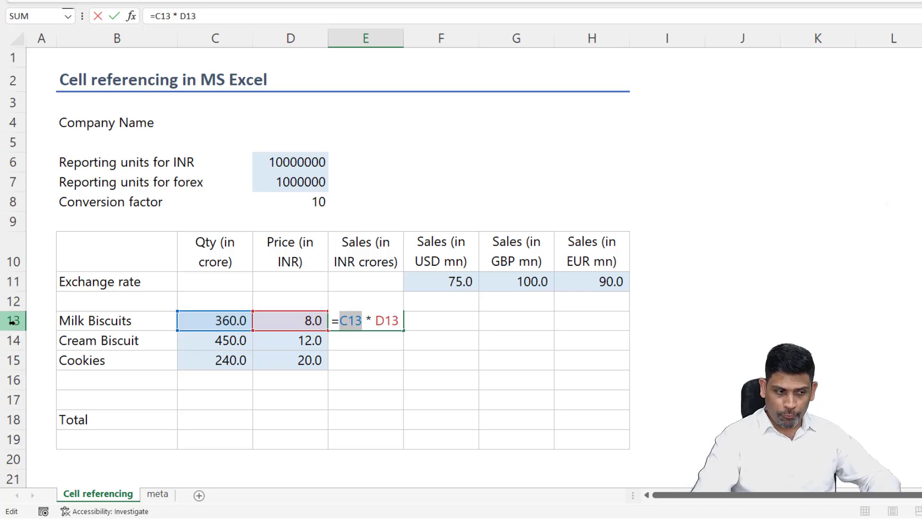
{"action": "left_click_drag", "start_coordinate": [346, 320], "coordinate": [340, 317]}
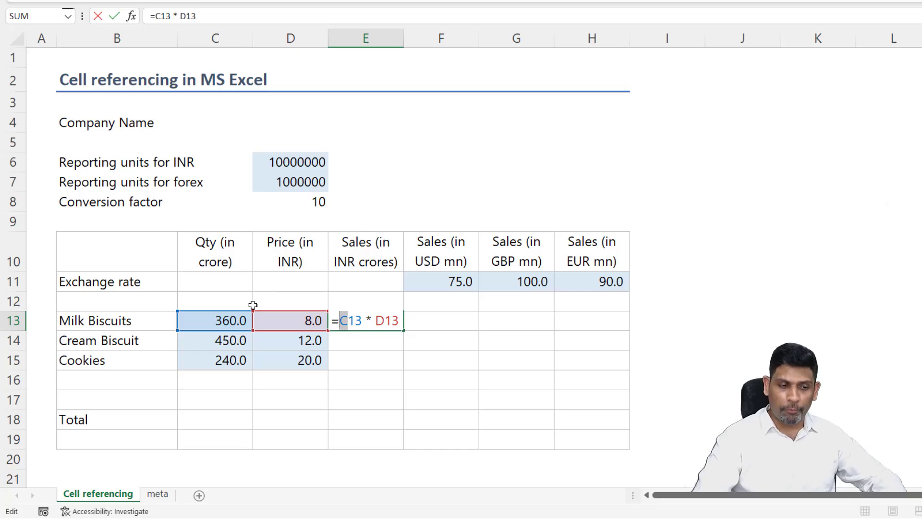
{"action": "left_click_drag", "start_coordinate": [375, 321], "coordinate": [403, 320]}
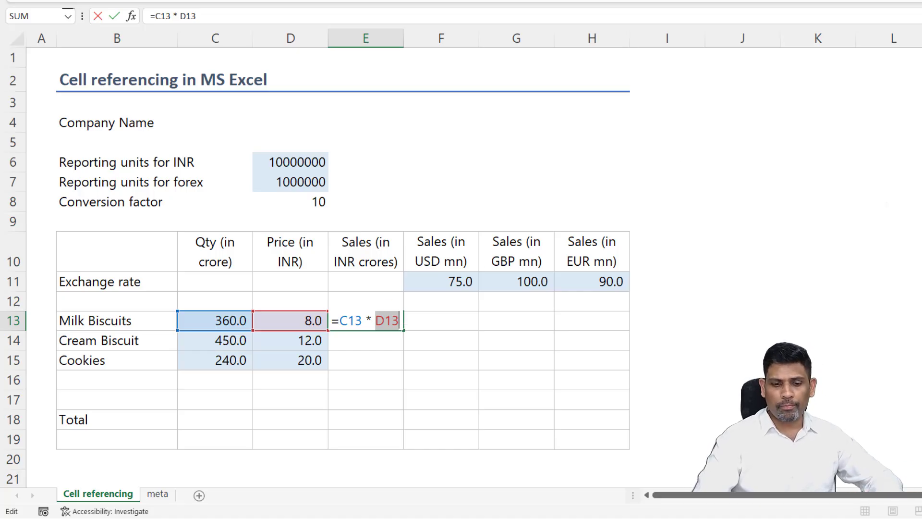
{"action": "key", "text": "Return"}
{"action": "key", "text": "Up"}
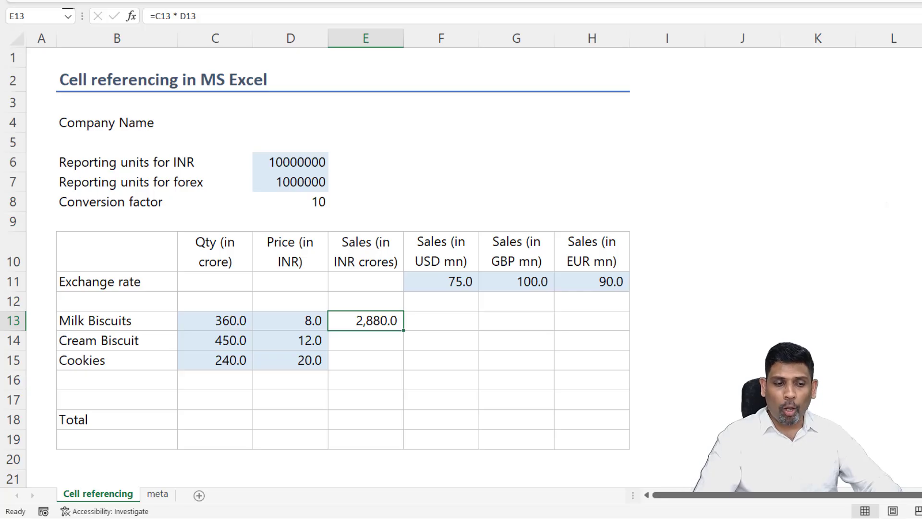
Copy the Milk Biscuits sales formula from E13 into E14 for Cream Biscuit
{"action": "key", "text": "ctrl+c"}
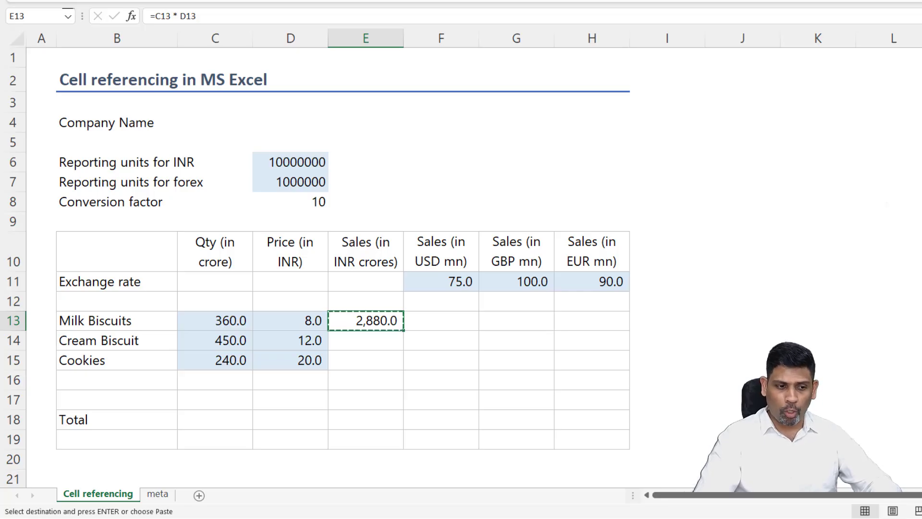
{"action": "key", "text": "Down"}
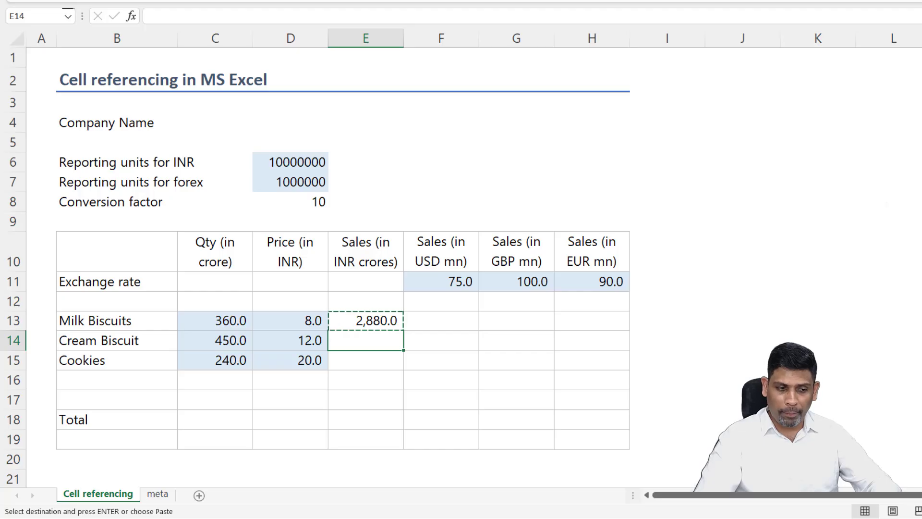
{"action": "key", "text": "ctrl+v"}
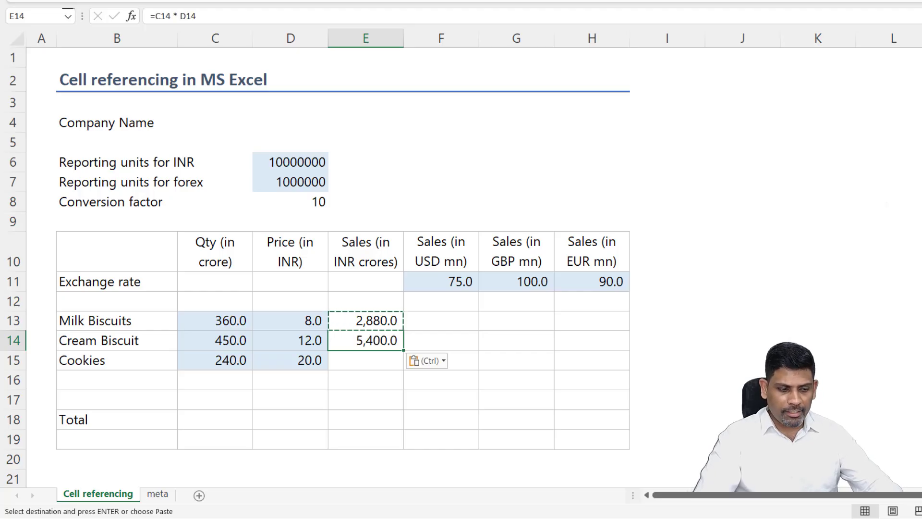
Compare the cell references used by the sales formulas in E14 and E13
{"action": "key", "text": "F2"}
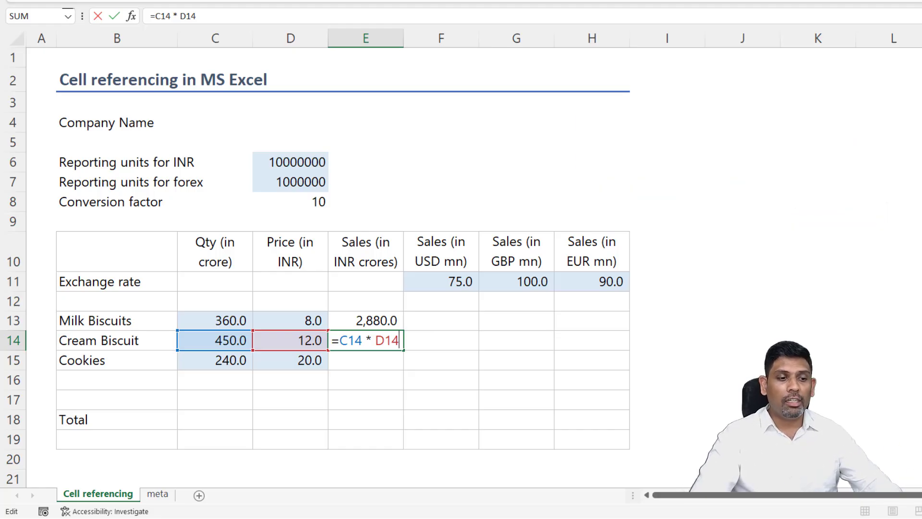
{"action": "key", "text": "Escape"}
{"action": "key", "text": "Up"}
{"action": "key", "text": "F2"}
{"action": "key", "text": "Escape"}
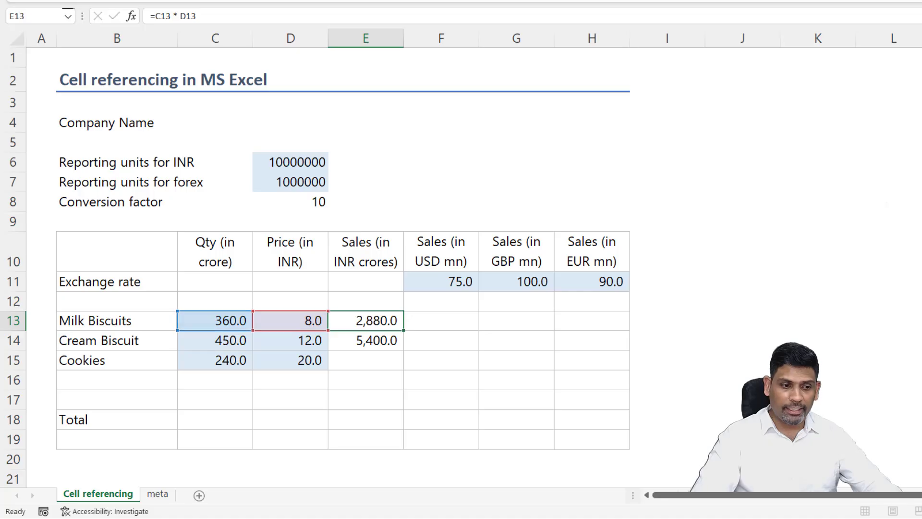
{"action": "key", "text": "Down"}
{"action": "key", "text": "F2"}
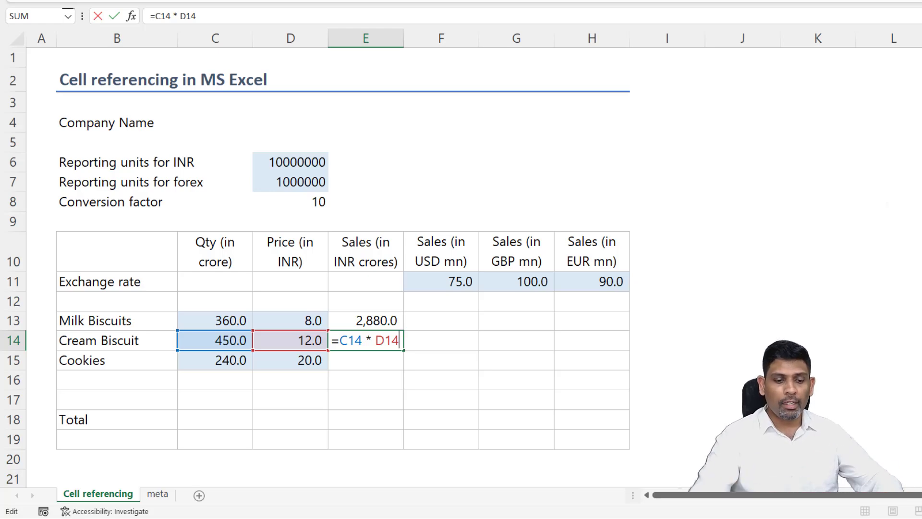
{"action": "key", "text": "ctrl+Return"}
{"action": "key", "text": "Up"}
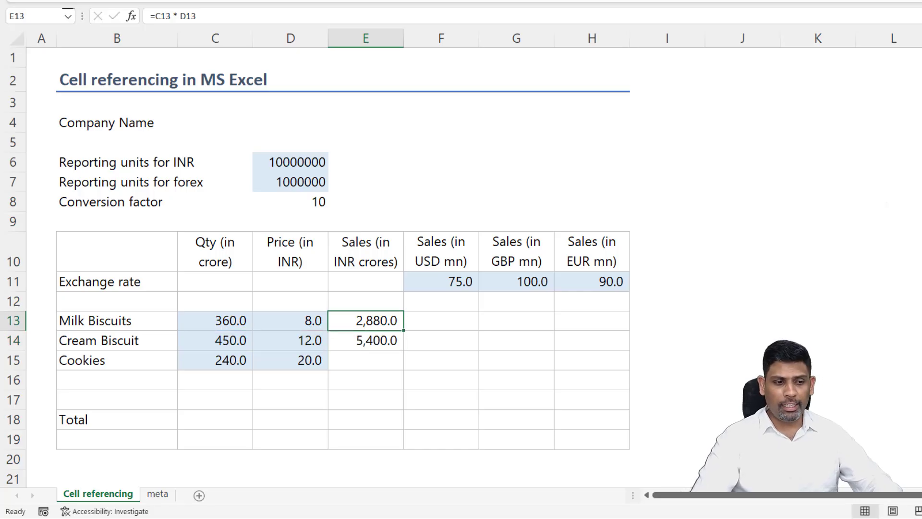
{"action": "key", "text": "F2"}
{"action": "key", "text": "Escape"}
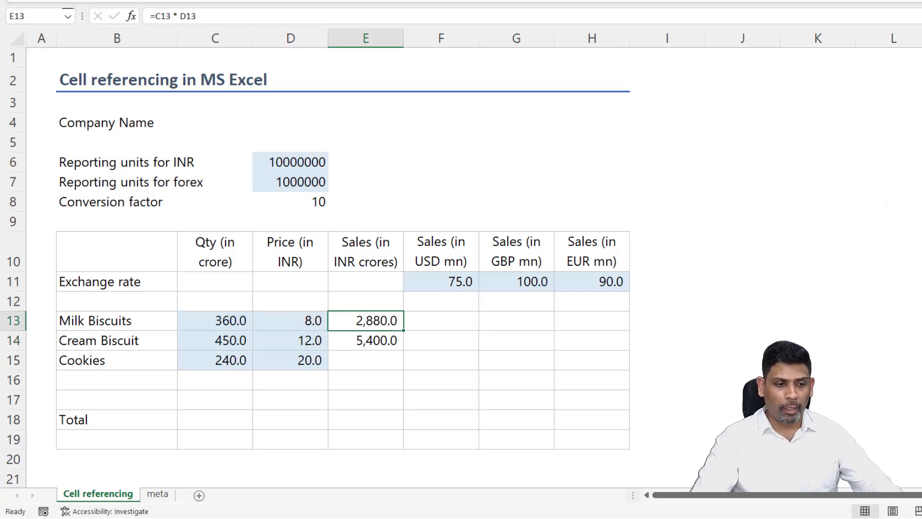
Copy the sales formula from E13 into E14:E15 for Cream Biscuit and Cookies
{"action": "key", "text": "ctrl+c"}
{"action": "key", "text": "Down"}
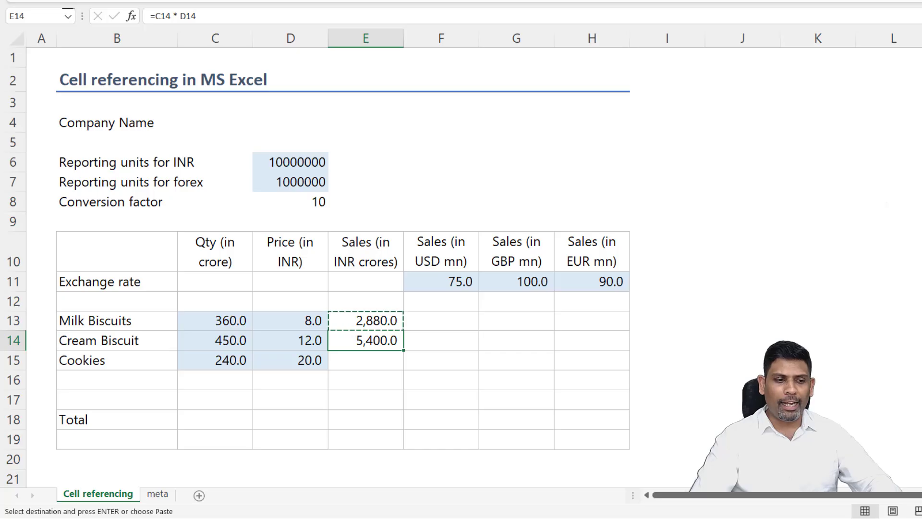
{"action": "key", "text": "shift+Down"}
{"action": "key", "text": "ctrl+v"}
{"action": "key", "text": "Down"}
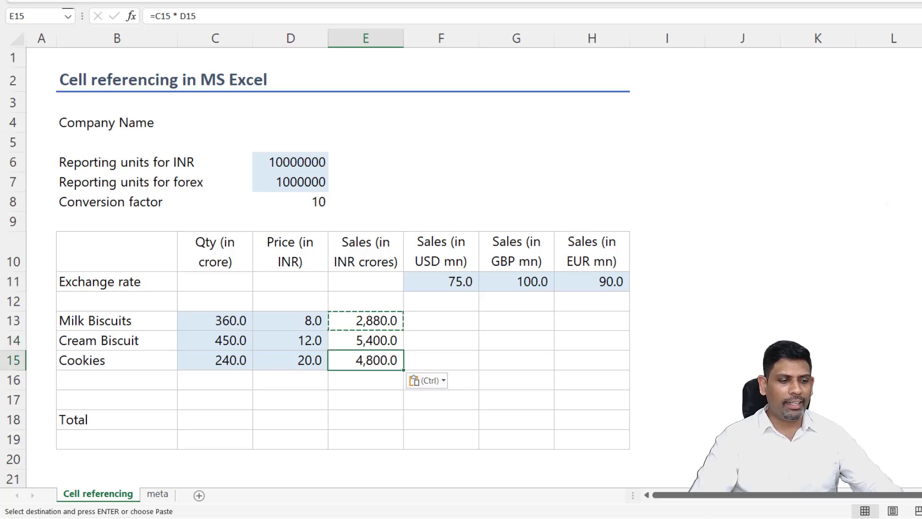
Check the cell references in the INR sales formulas of E15, E14 and E13
{"action": "key", "text": "F2"}
{"action": "key", "text": "Escape"}
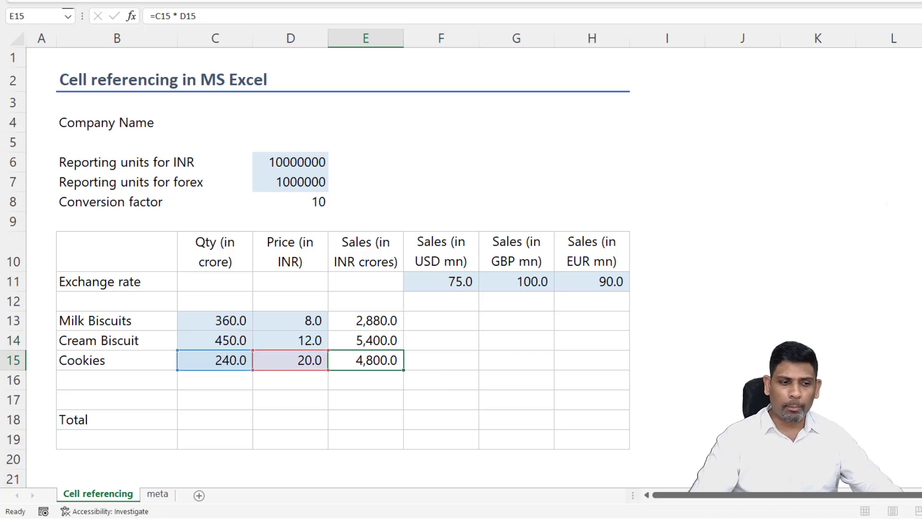
{"action": "key", "text": "Up"}
{"action": "key", "text": "F2"}
{"action": "key", "text": "Escape"}
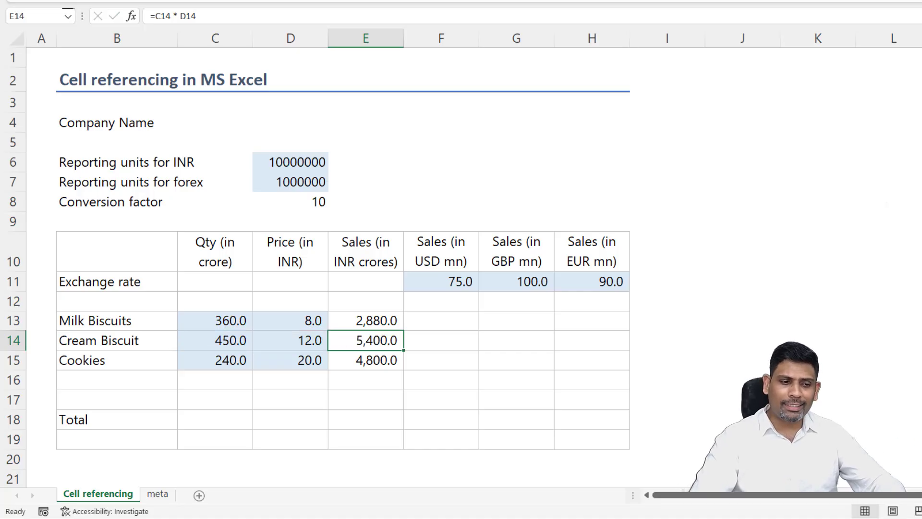
{"action": "key", "text": "Up"}
{"action": "key", "text": "ctrl+c"}
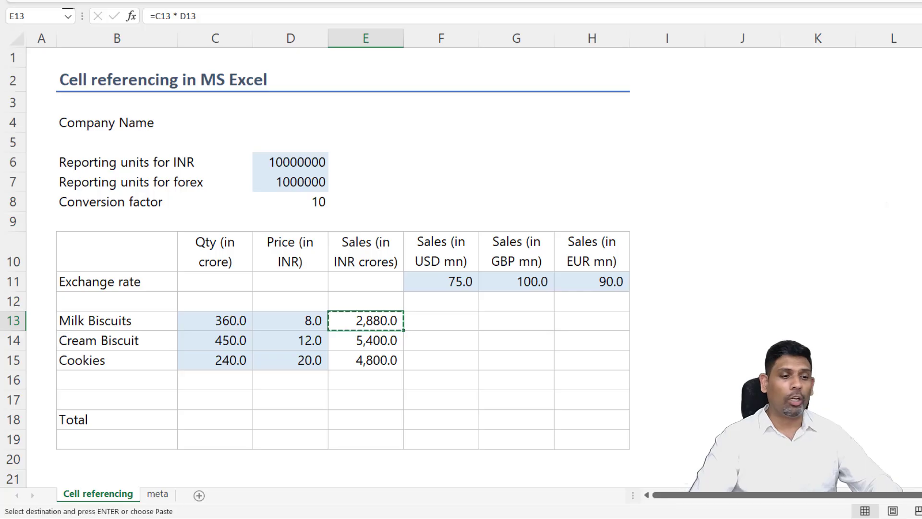
{"action": "key", "text": "F2"}
{"action": "key", "text": "Escape"}
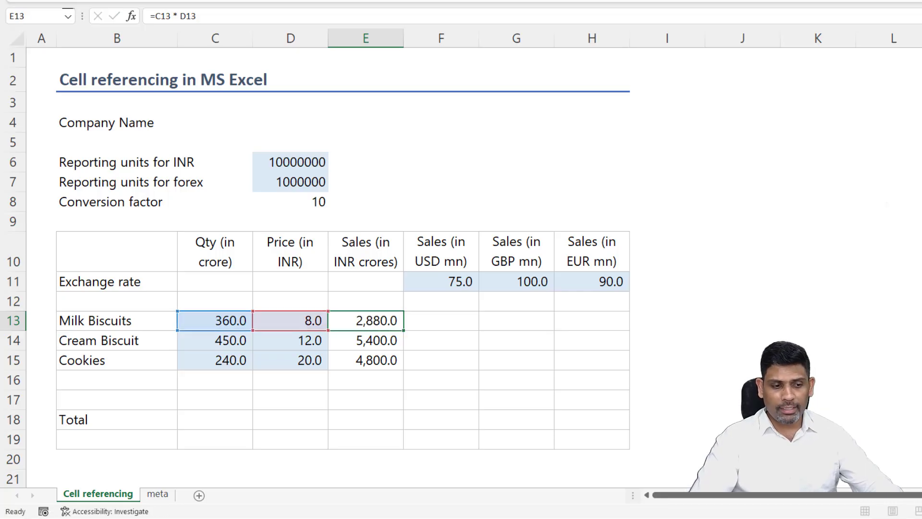
Try copying the Milk Biscuits INR sales formula from E13 into F13, check its references, and clear F13
{"action": "key", "text": "ctrl+c"}
{"action": "key", "text": "Right"}
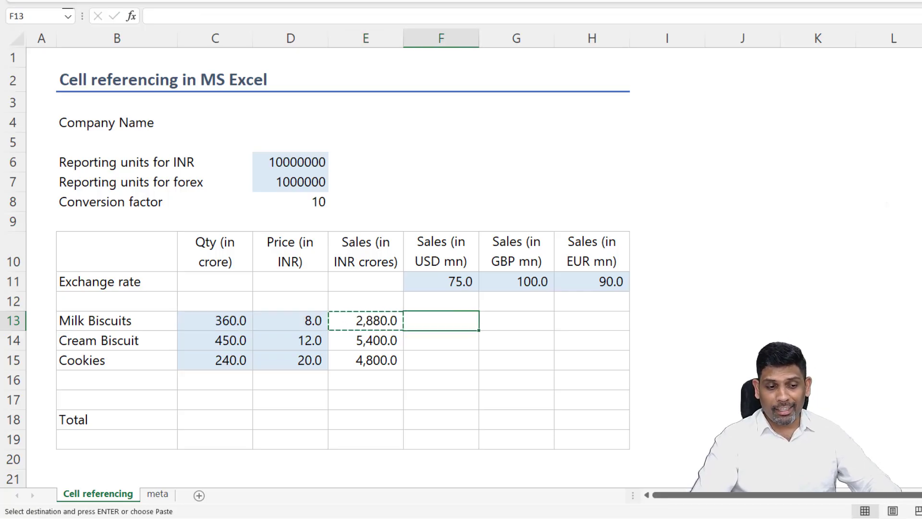
{"action": "key", "text": "Return"}
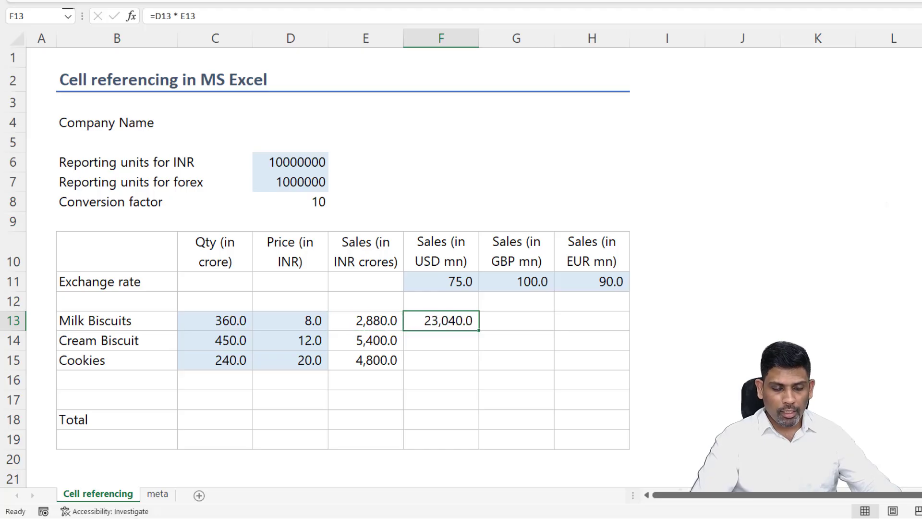
{"action": "key", "text": "F2"}
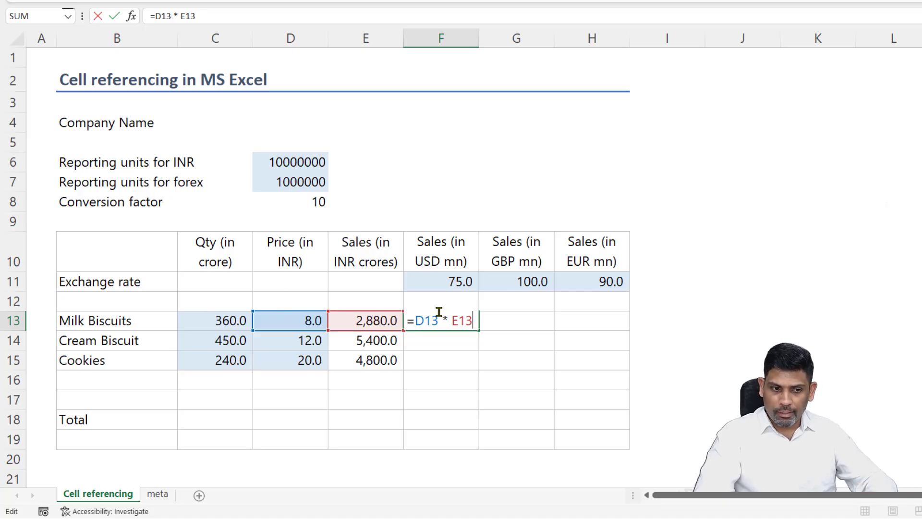
{"action": "left_click_drag", "start_coordinate": [436, 311], "coordinate": [416, 321]}
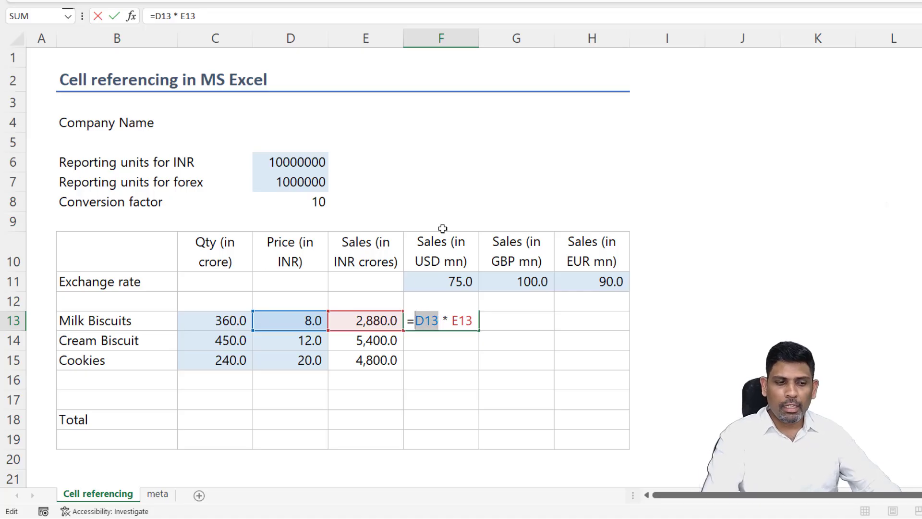
{"action": "key", "text": "ctrl+Return"}
{"action": "key", "text": "Delete"}
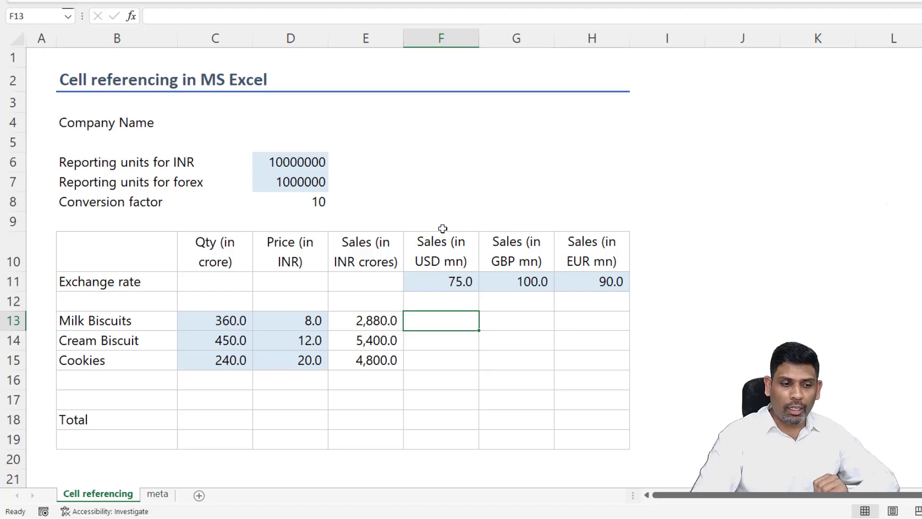
Enter the Milk Biscuits USD sales formula =E13 / F11 * D8 in F13, using the exchange rate and conversion factor
{"action": "key", "text": "Left"}
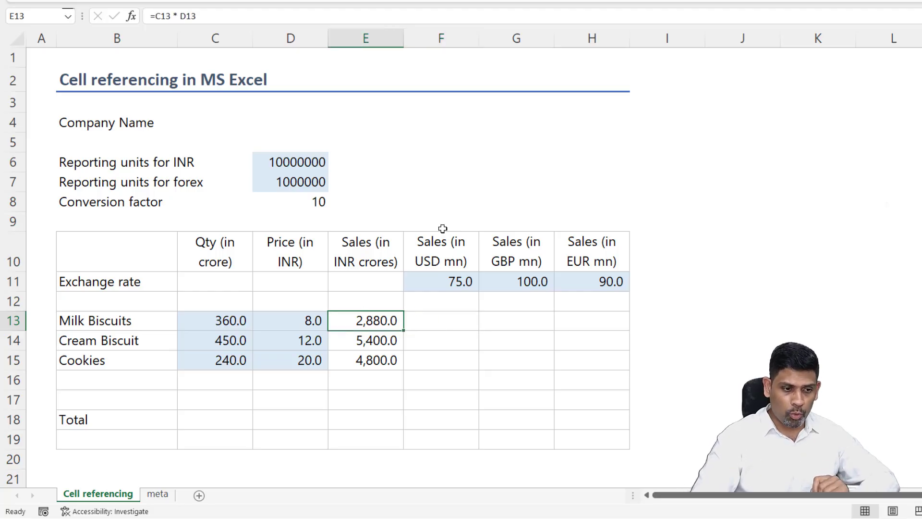
{"action": "key", "text": "Right"}
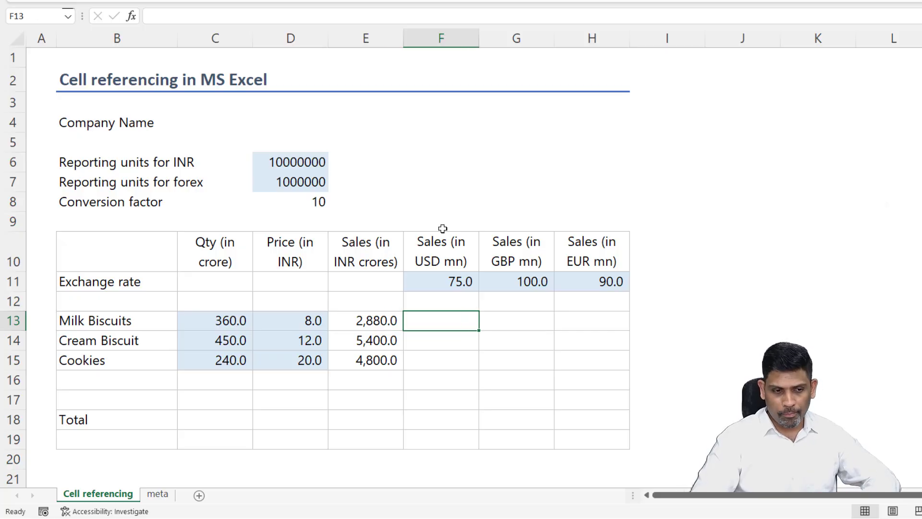
{"action": "type", "text": "="}
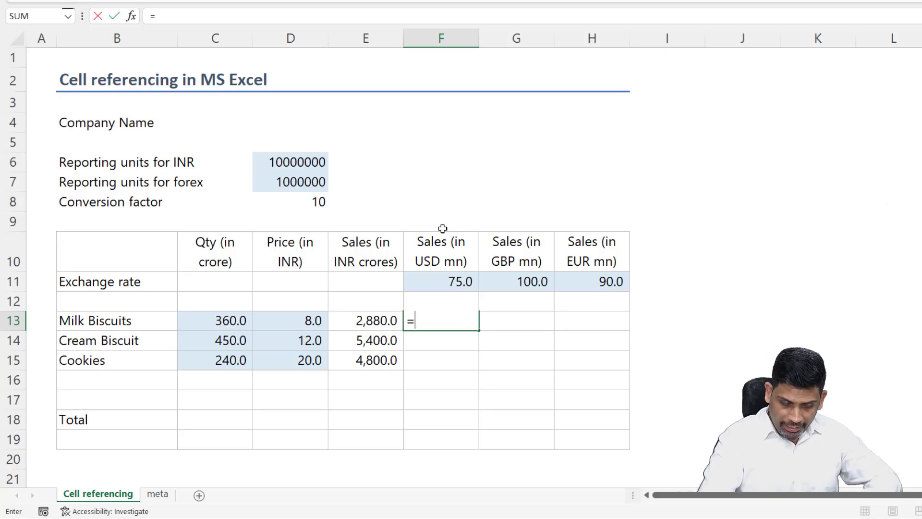
{"action": "key", "text": "Left"}
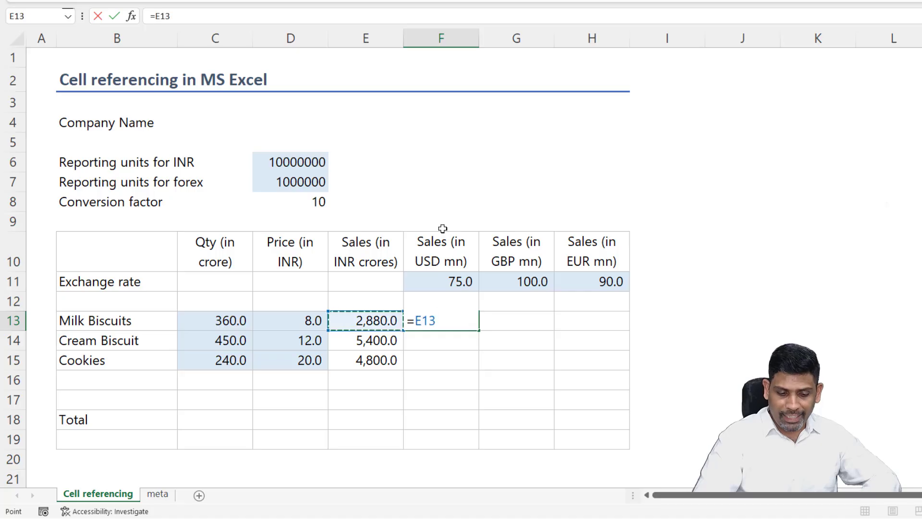
{"action": "type", "text": "/"}
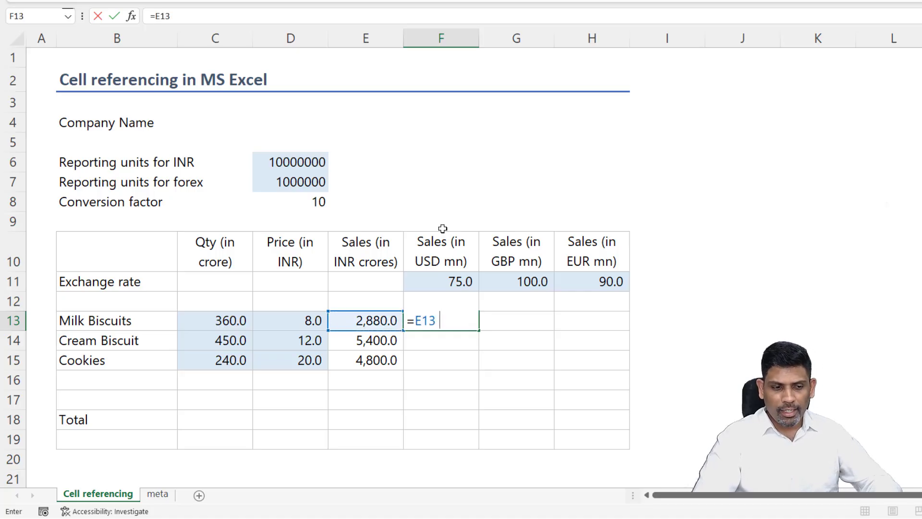
{"action": "key", "text": "Up"}
{"action": "key", "text": "Up"}
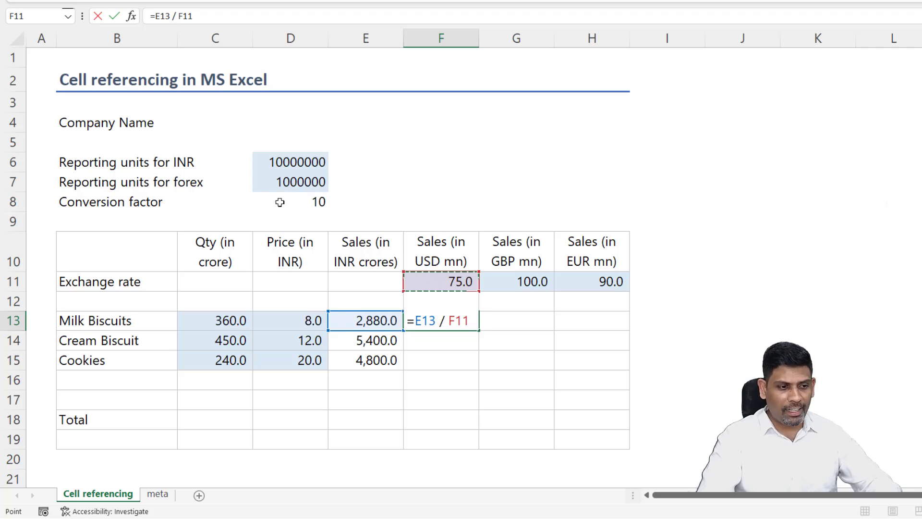
{"action": "type", "text": "*"}
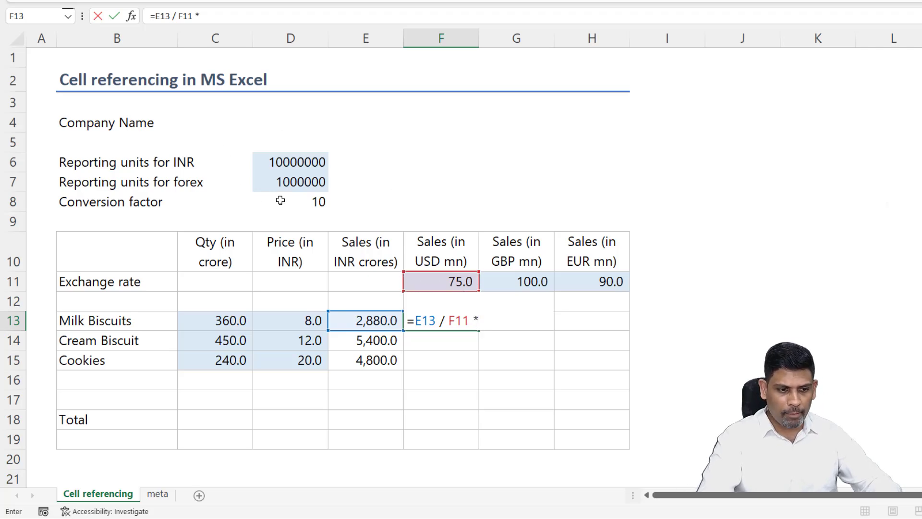
{"action": "left_click", "coordinate": [285, 204]}
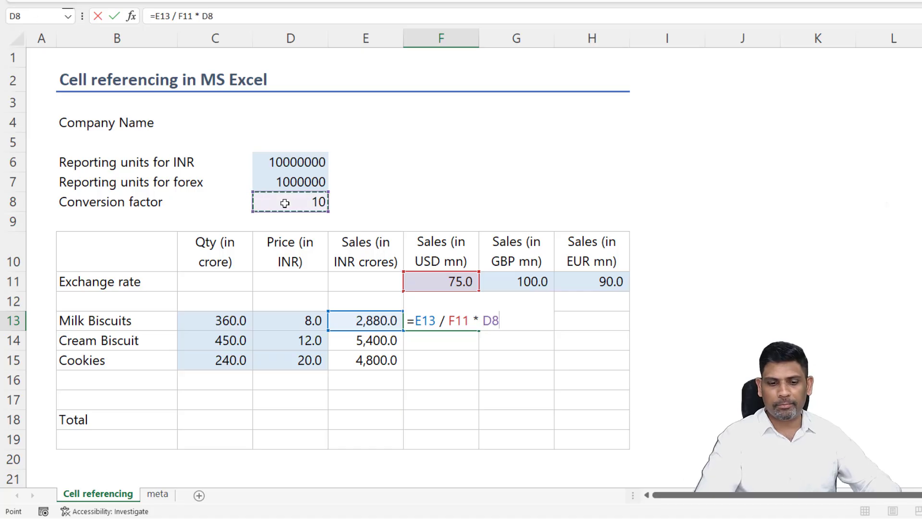
{"action": "key", "text": "Return"}
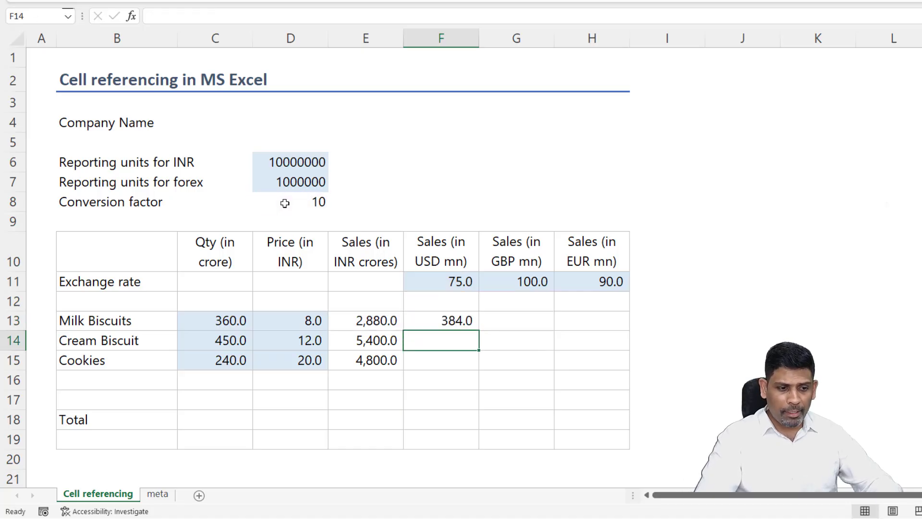
Try copying the USD sales formula from F13 into F14 for Cream Biscuit
{"action": "key", "text": "Up"}
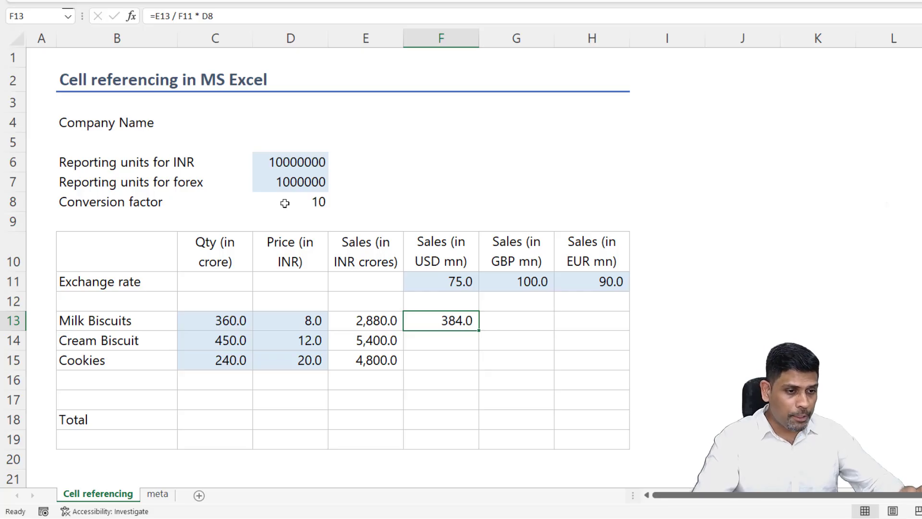
{"action": "key", "text": "ctrl+c"}
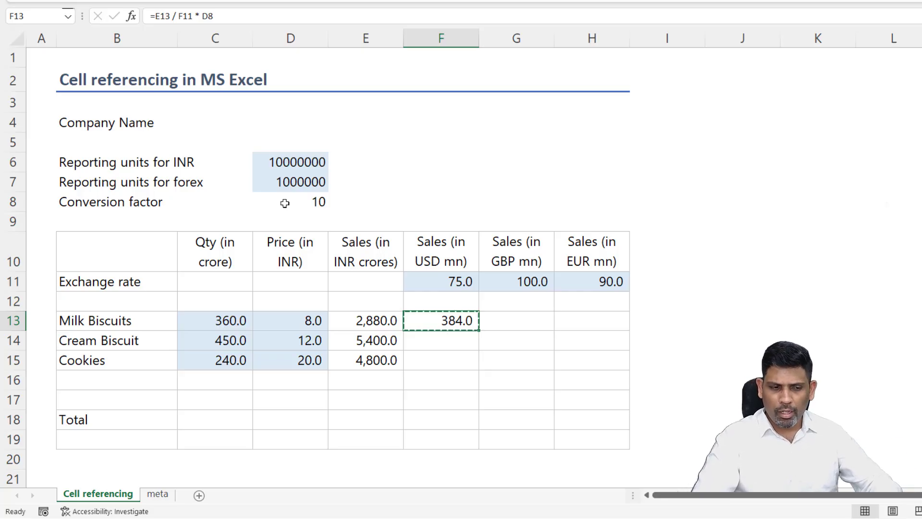
{"action": "key", "text": "Down"}
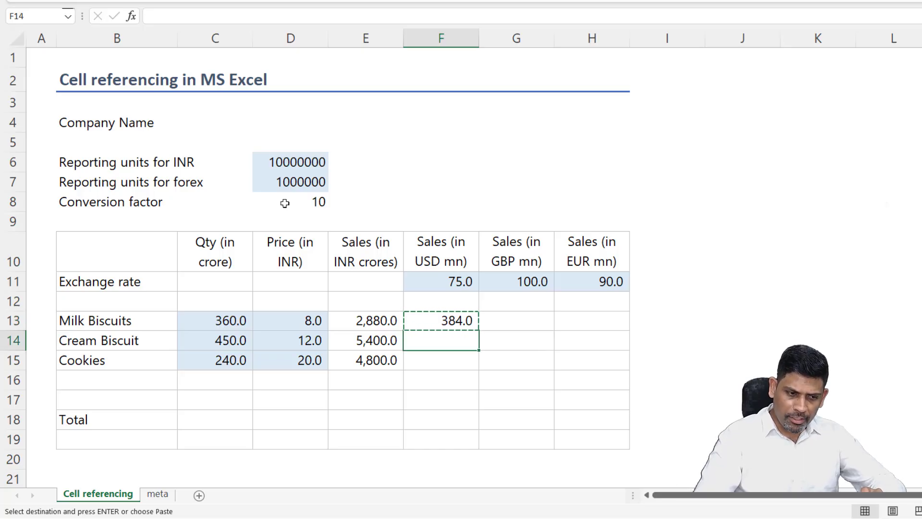
{"action": "key", "text": "Return"}
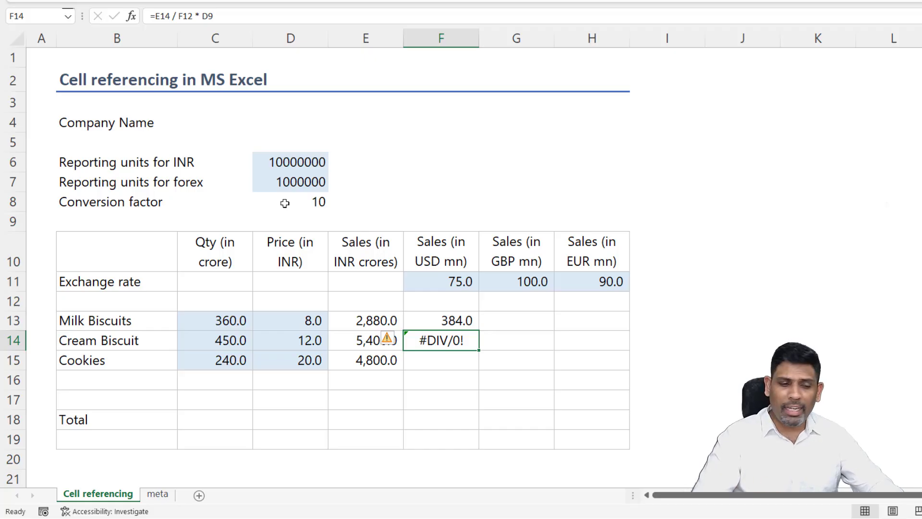
Compare the cell references in the USD sales formulas of F14 and F13, and clear the copied formula from F14
{"action": "key", "text": "F2"}
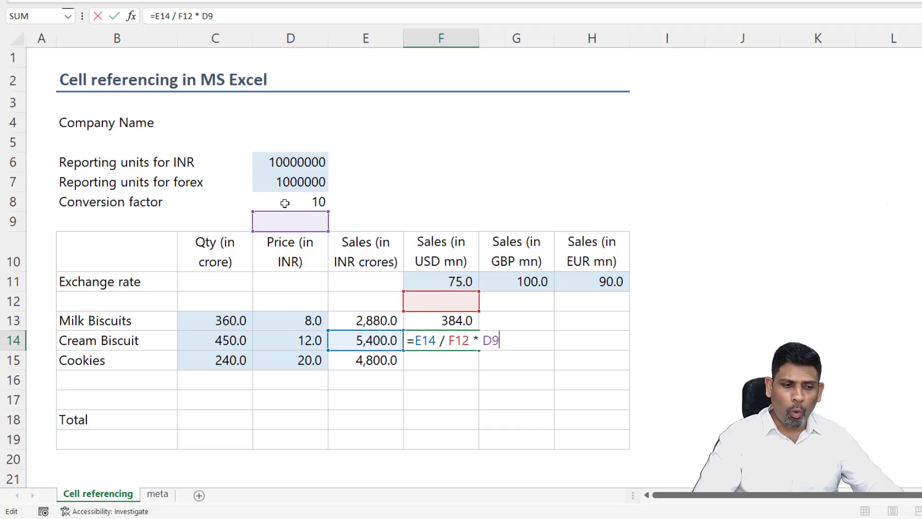
{"action": "key", "text": "Escape"}
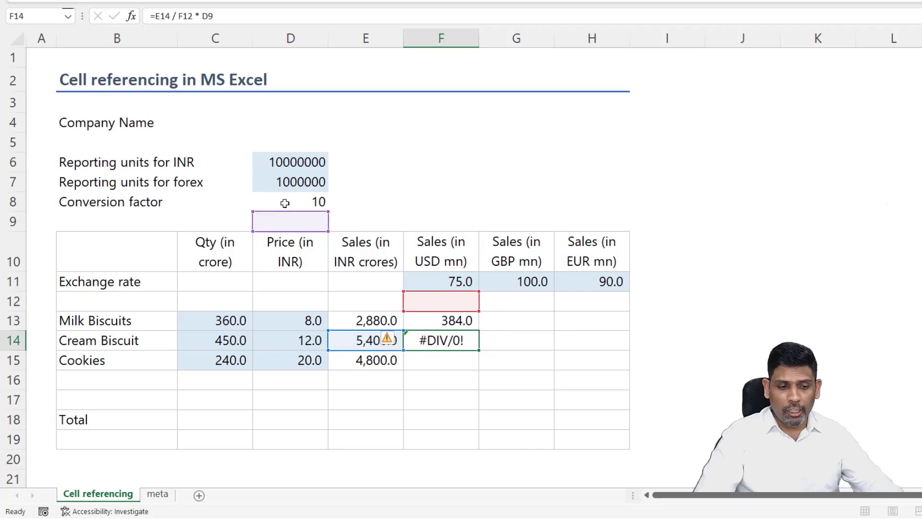
{"action": "key", "text": "Up"}
{"action": "key", "text": "F2"}
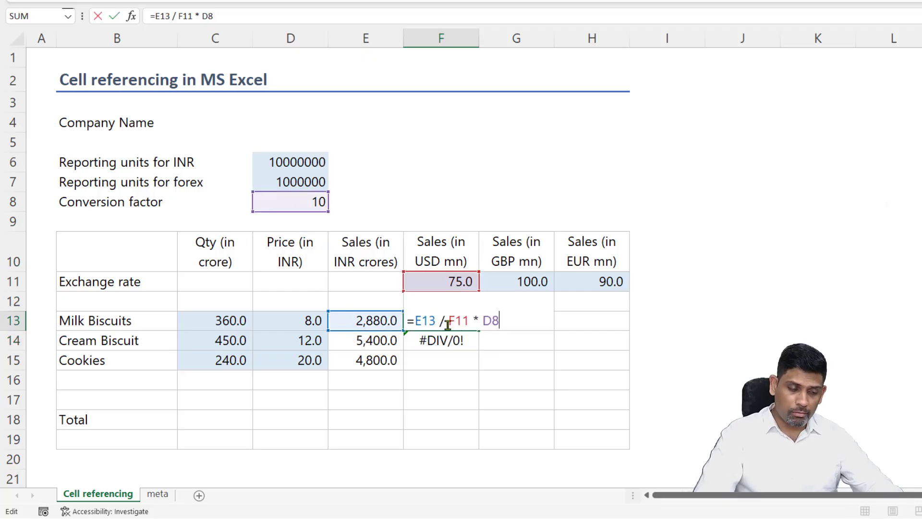
{"action": "left_click_drag", "start_coordinate": [417, 318], "coordinate": [464, 327]}
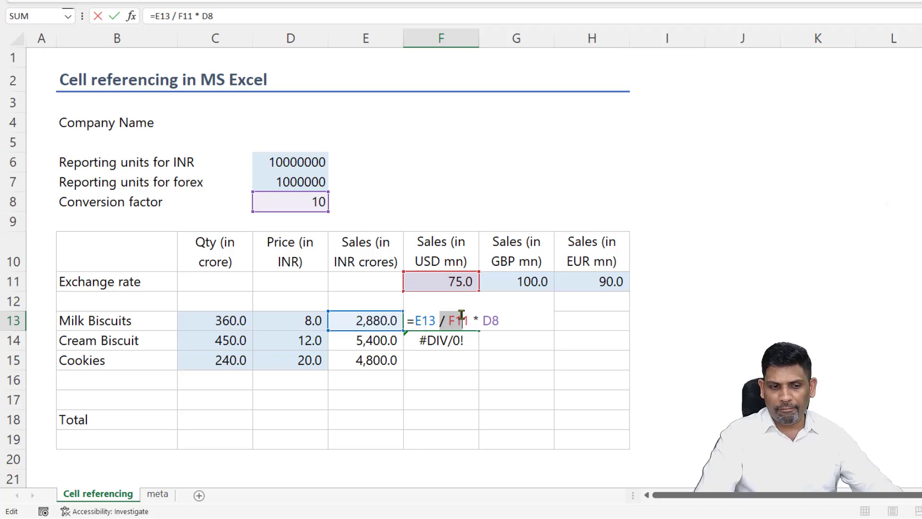
{"action": "key", "text": "Return"}
{"action": "key", "text": "F2"}
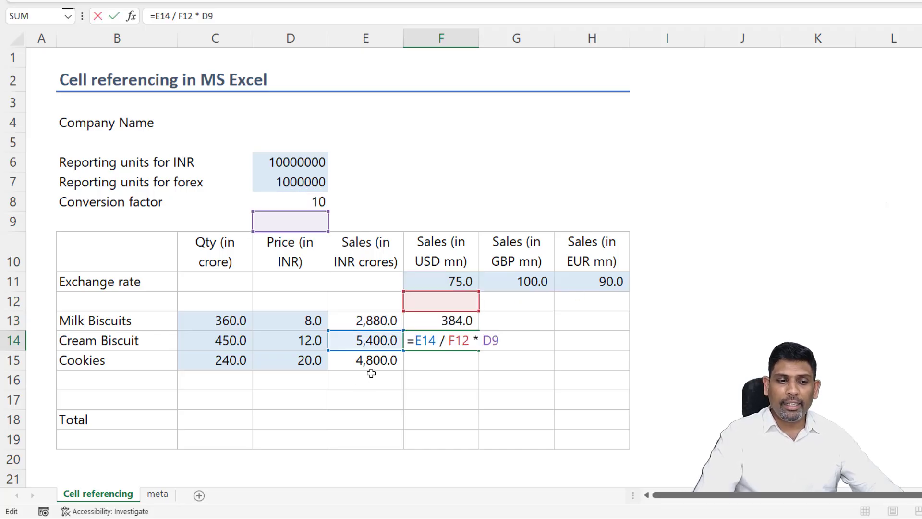
{"action": "left_click_drag", "start_coordinate": [436, 341], "coordinate": [414, 342]}
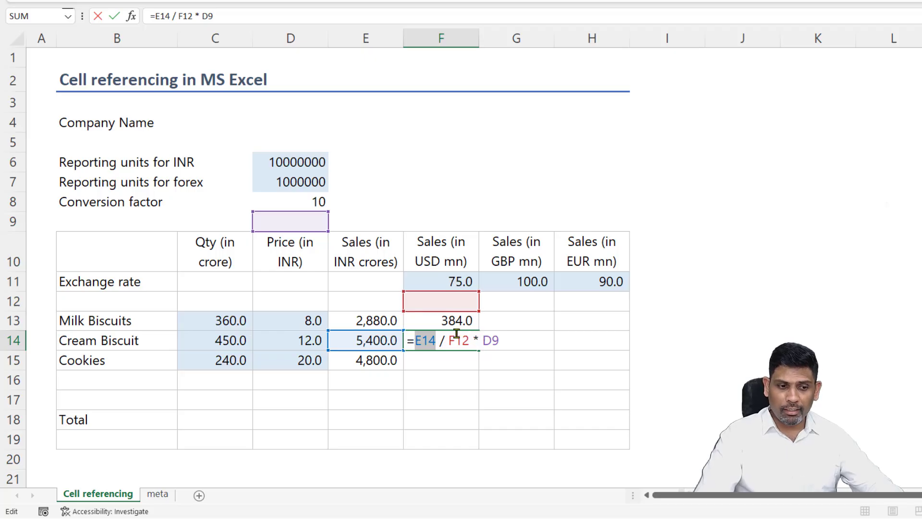
{"action": "left_click_drag", "start_coordinate": [448, 340], "coordinate": [471, 339]}
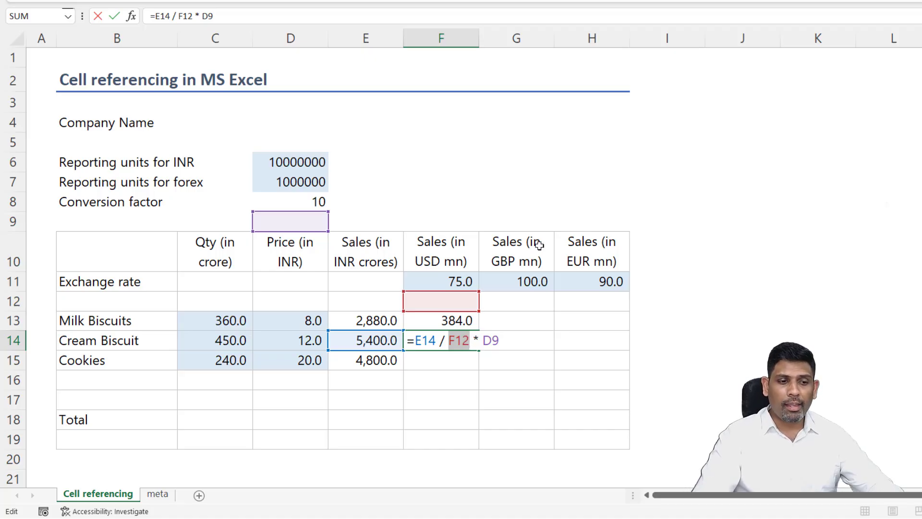
{"action": "left_click_drag", "start_coordinate": [482, 340], "coordinate": [507, 332]}
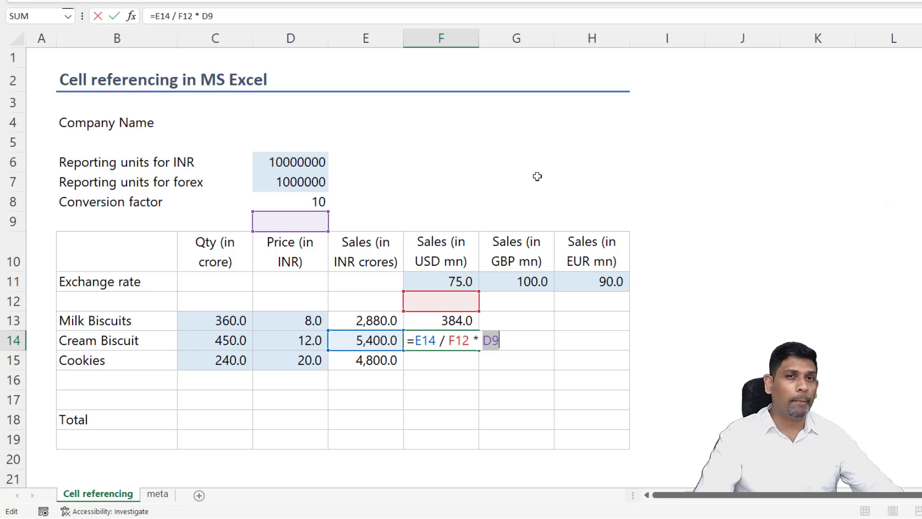
{"action": "key", "text": "ctrl+Return"}
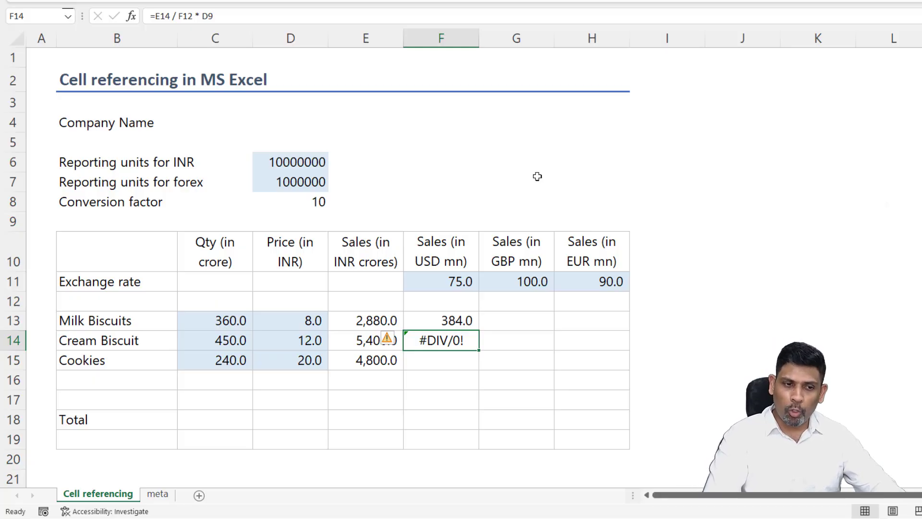
{"action": "key", "text": "Delete"}
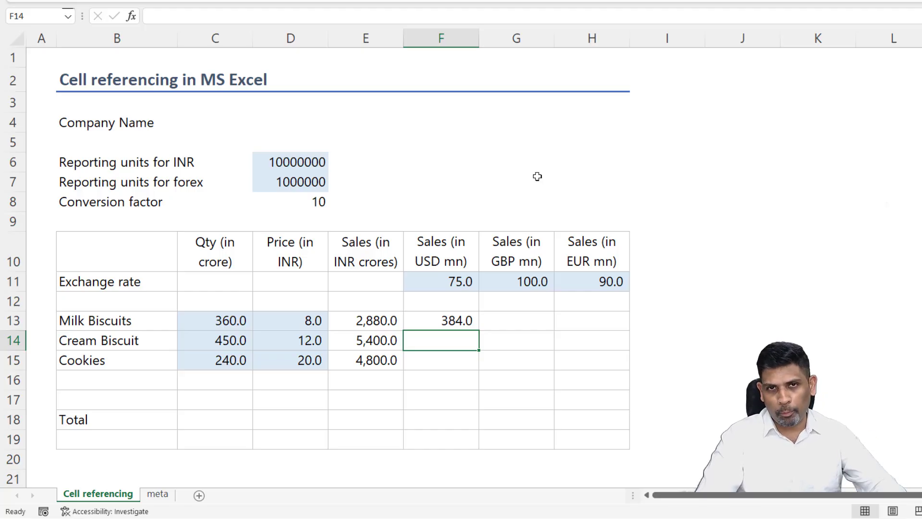
Lock the row of the exchange rate reference in F13 so the formula reads =E13 / F$11 * D8
{"action": "key", "text": "Up"}
{"action": "key", "text": "F2"}
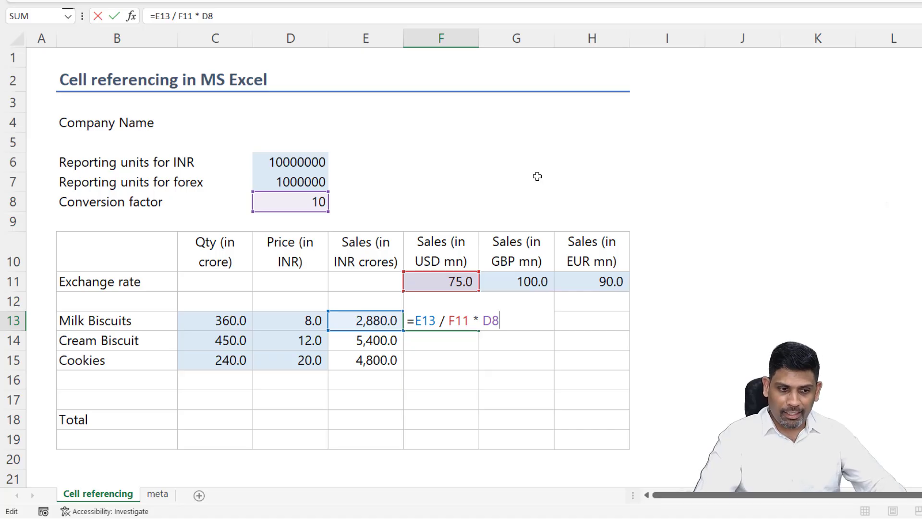
{"action": "key", "text": "Left"}
{"action": "key", "text": "Left"}
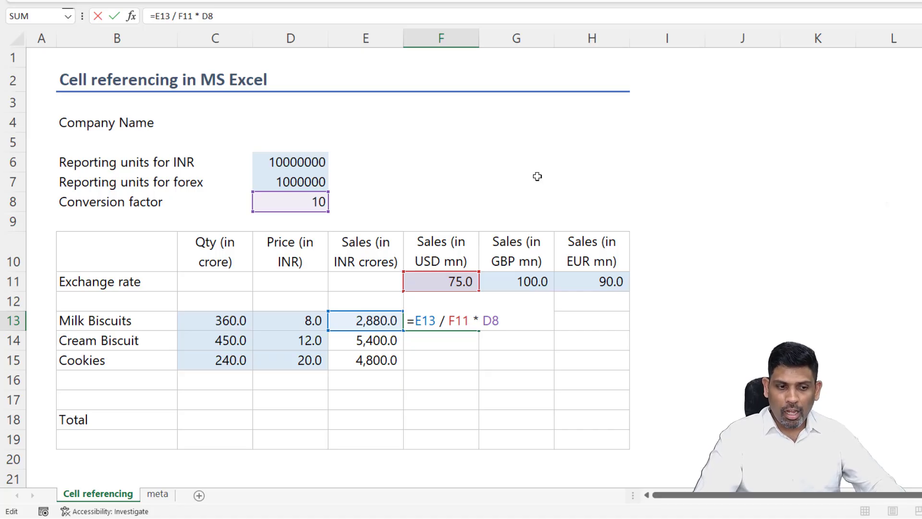
{"action": "key", "text": "shift+Left"}
{"action": "key", "text": "shift+Left"}
{"action": "key", "text": "shift+Left"}
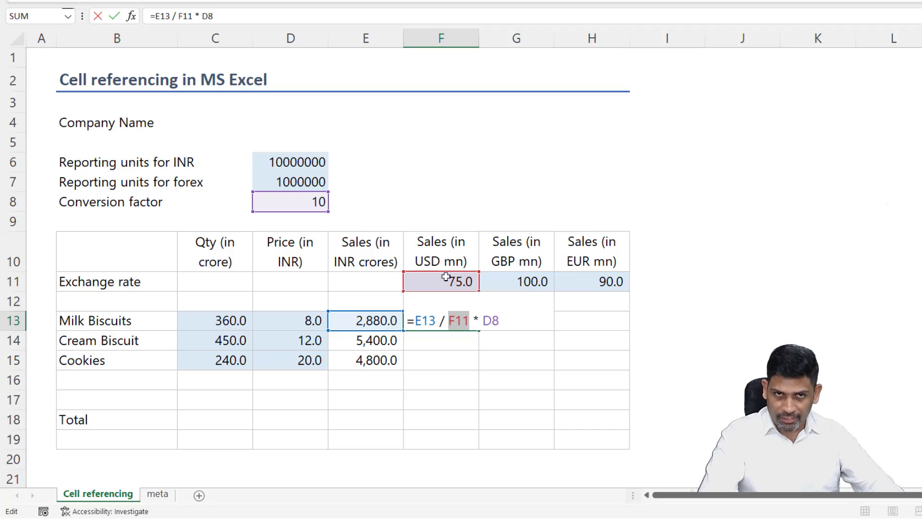
{"action": "left_click", "coordinate": [455, 320]}
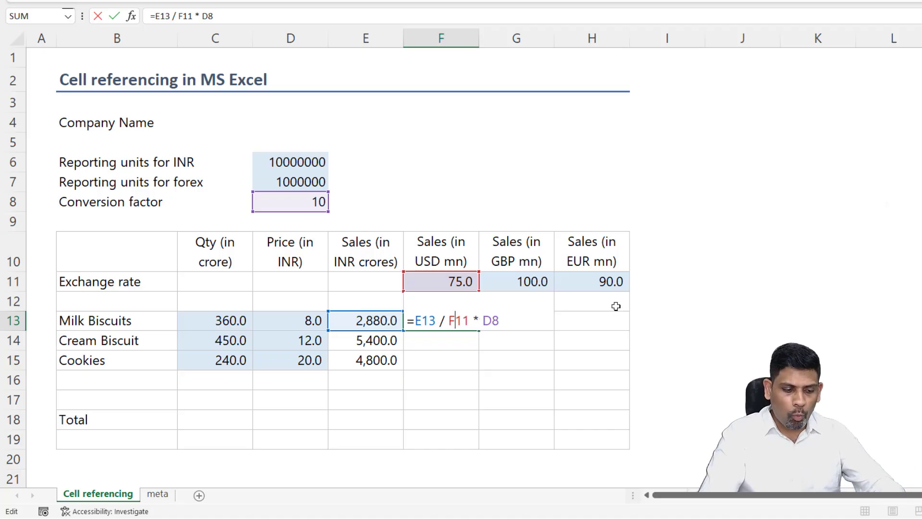
{"action": "type", "text": "$"}
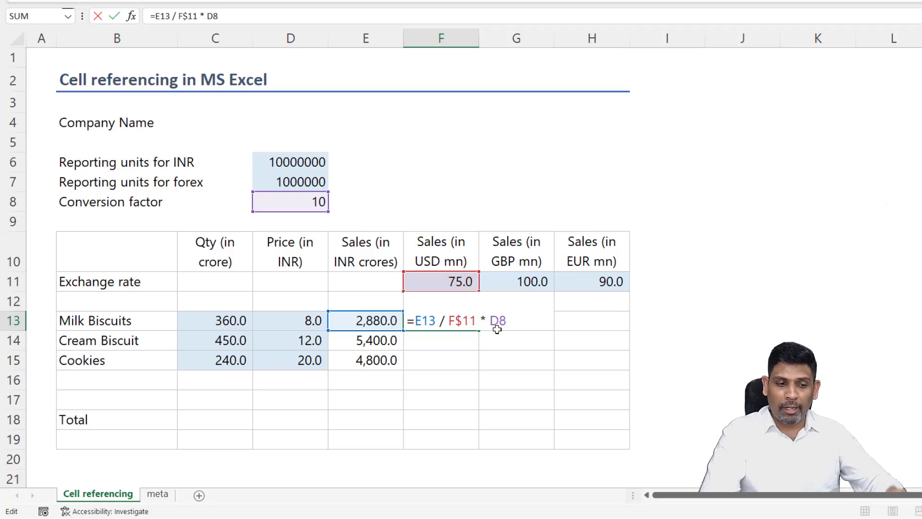
{"action": "left_click_drag", "start_coordinate": [448, 316], "coordinate": [474, 323]}
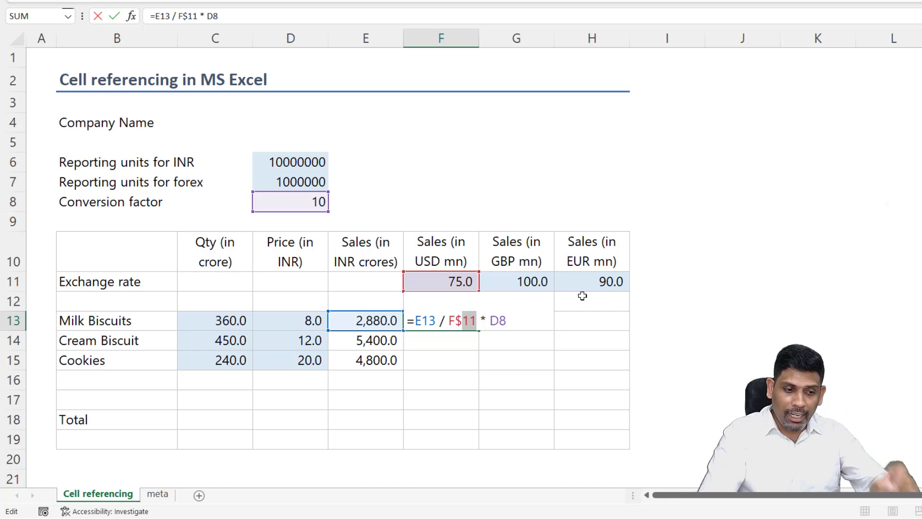
{"action": "key", "text": "Return"}
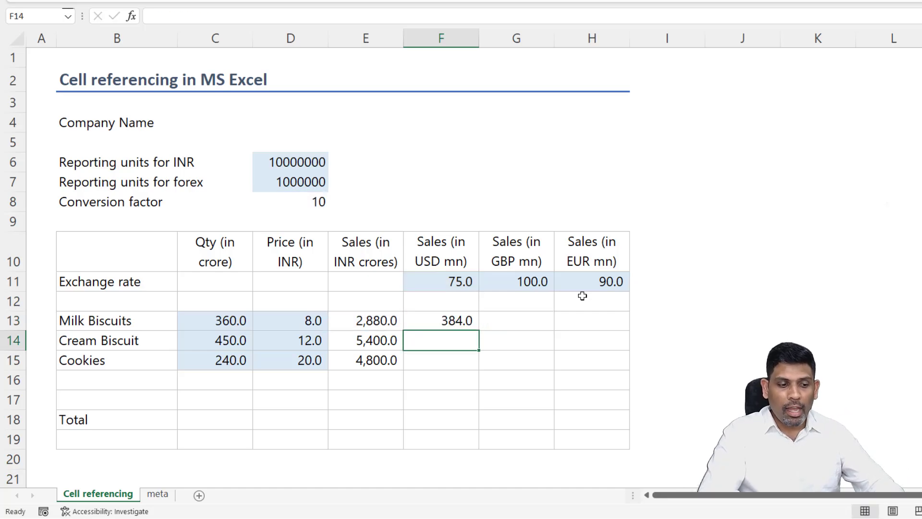
Lock the row of the conversion factor reference in F13 so the formula reads =E13 / F$11 * D$8
{"action": "key", "text": "Up"}
{"action": "key", "text": "F2"}
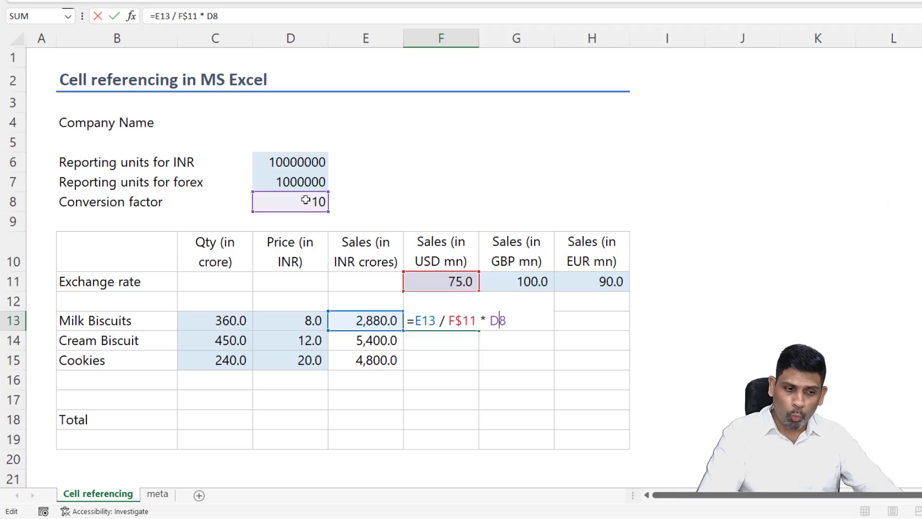
{"action": "type", "text": "$"}
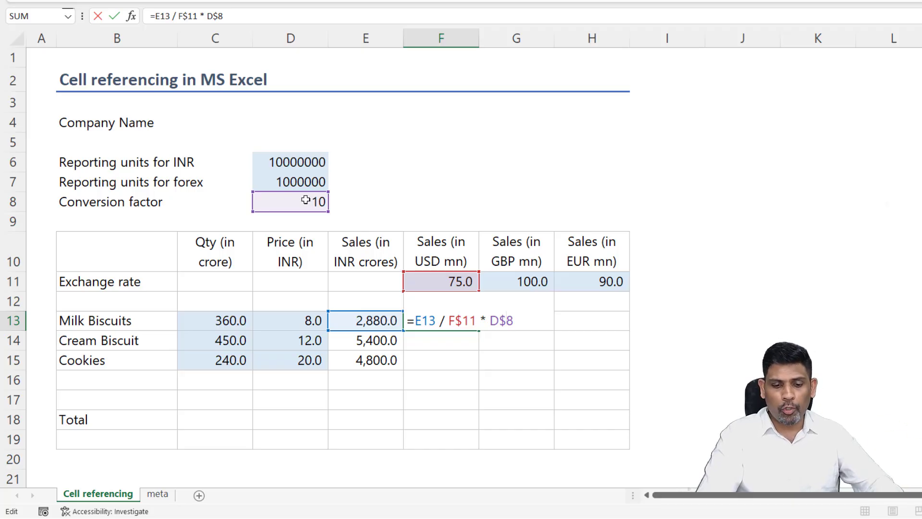
{"action": "key", "text": "Return"}
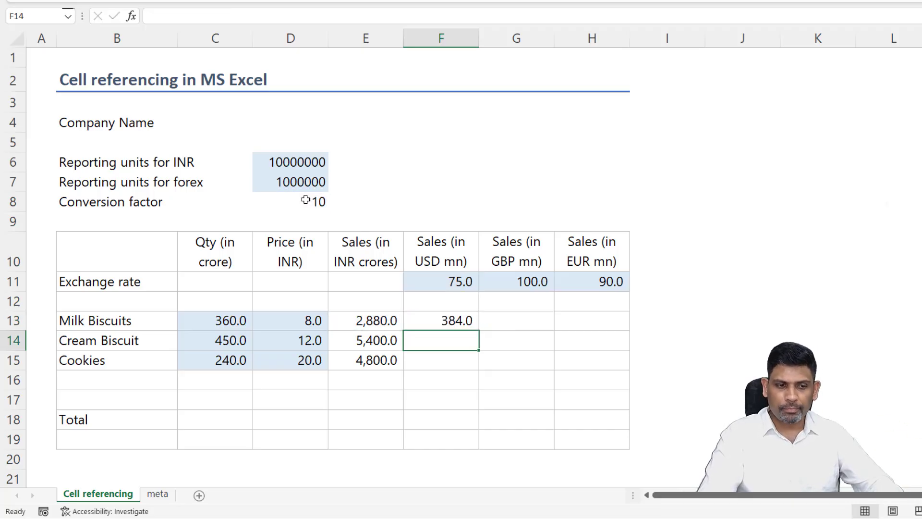
Copy the USD sales formula from F13 down to F14 and F15 for Cream Biscuit and Cookies
{"action": "key", "text": "Up"}
{"action": "key", "text": "ctrl+c"}
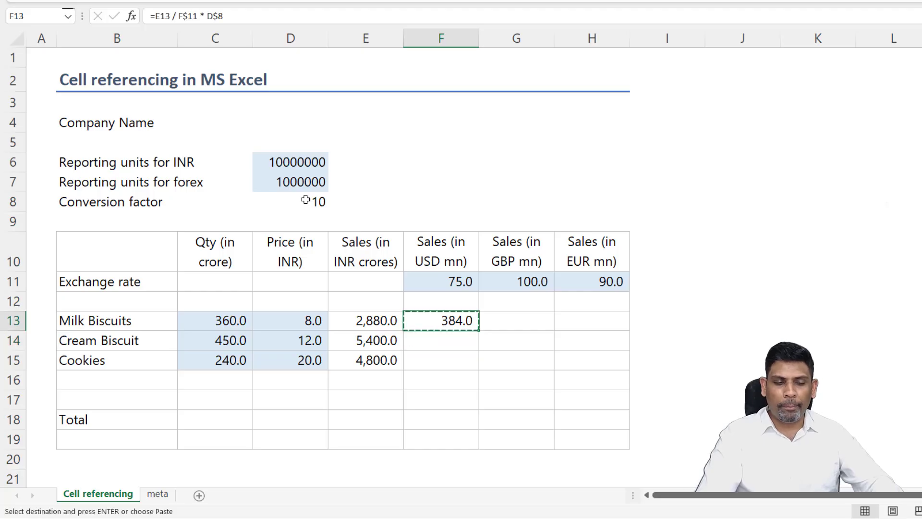
{"action": "key", "text": "Down"}
{"action": "key", "text": "Return"}
{"action": "key", "text": "F2"}
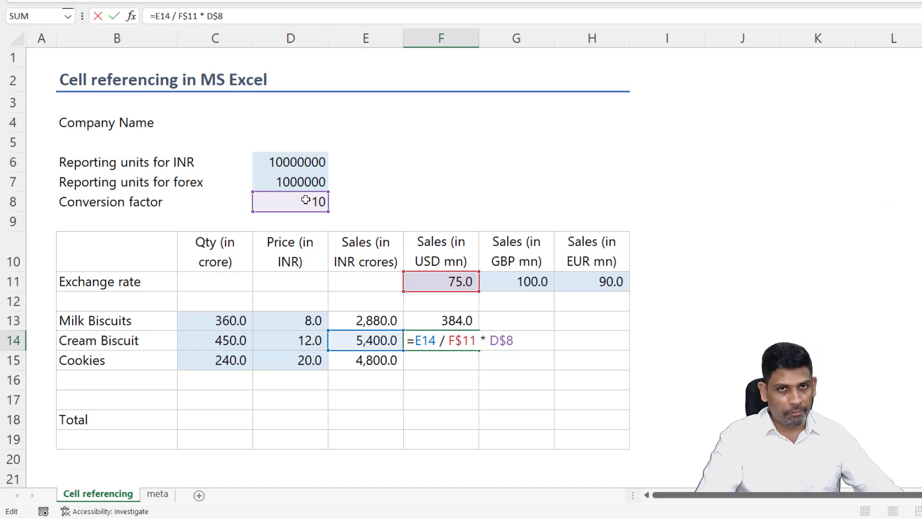
{"action": "key", "text": "ctrl+Return"}
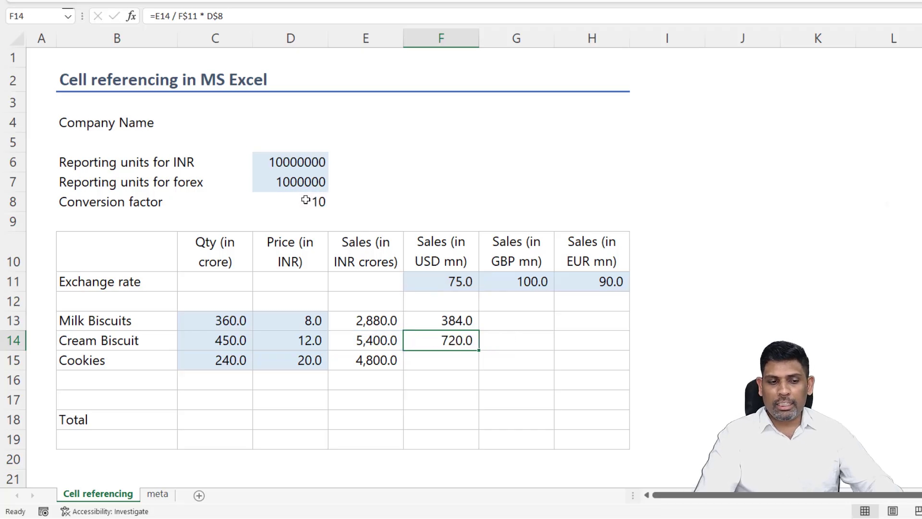
{"action": "key", "text": "ctrl+c"}
{"action": "key", "text": "Down"}
{"action": "key", "text": "Return"}
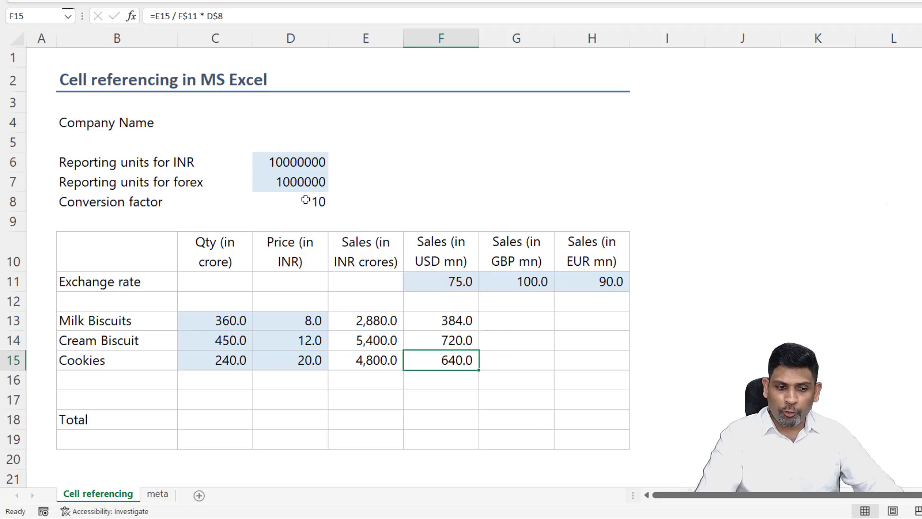
Try copying the Milk Biscuits USD sales formula from F13 into G13 for the GBP sales
{"action": "key", "text": "Up"}
{"action": "key", "text": "Up"}
{"action": "key", "text": "Right"}
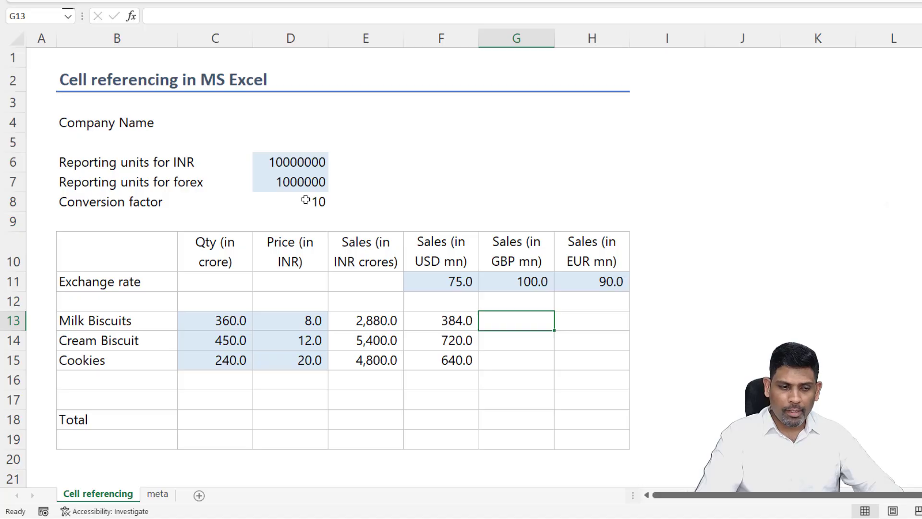
{"action": "key", "text": "Left"}
{"action": "key", "text": "F2"}
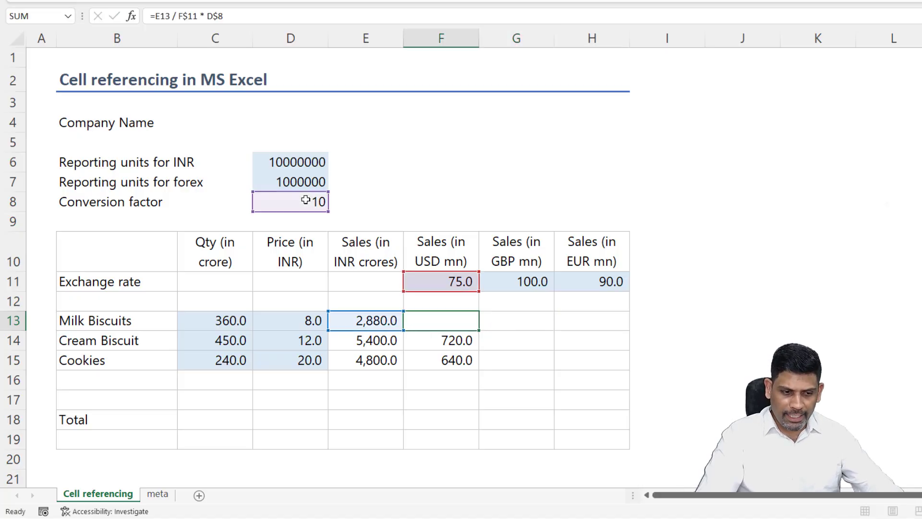
{"action": "key", "text": "ctrl+Return"}
{"action": "key", "text": "ctrl+c"}
{"action": "key", "text": "Right"}
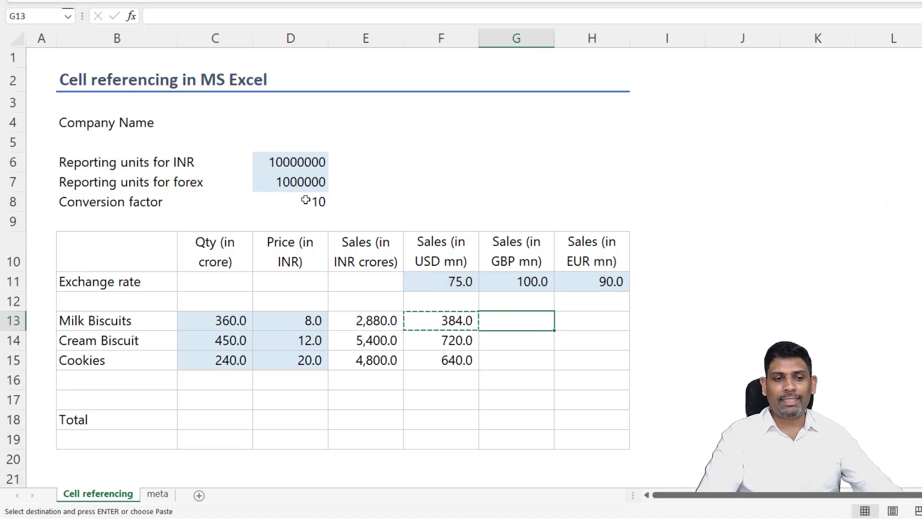
{"action": "key", "text": "Return"}
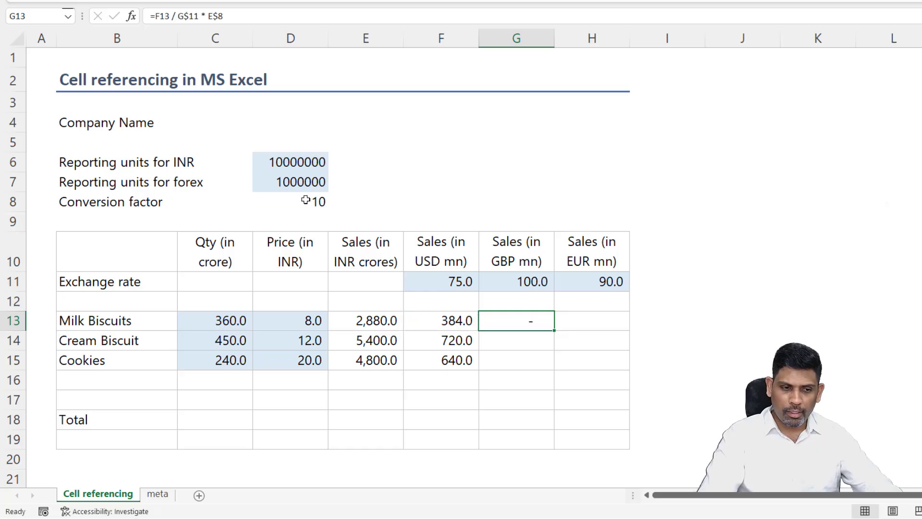
Try pointing the sales reference in G13's formula to E13, restore it to F13, and examine its conversion factor reference
{"action": "key", "text": "F2"}
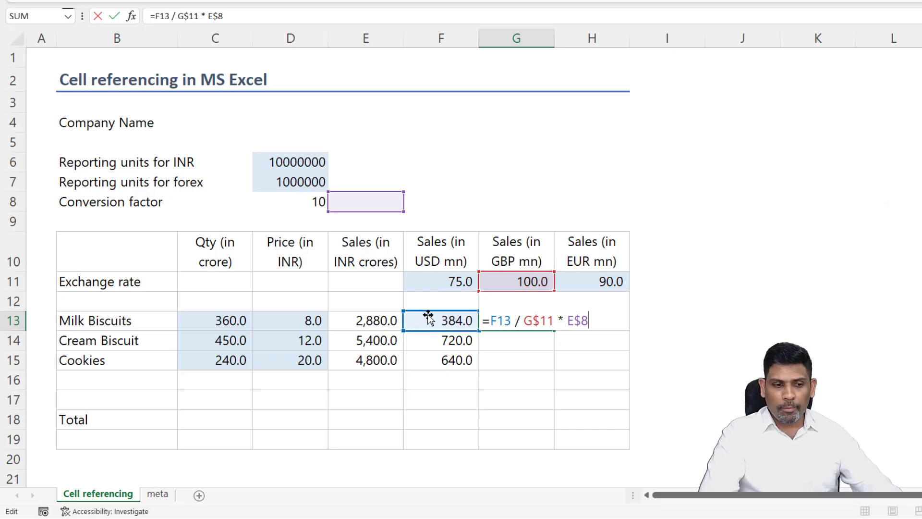
{"action": "left_click_drag", "start_coordinate": [427, 331], "coordinate": [371, 331]}
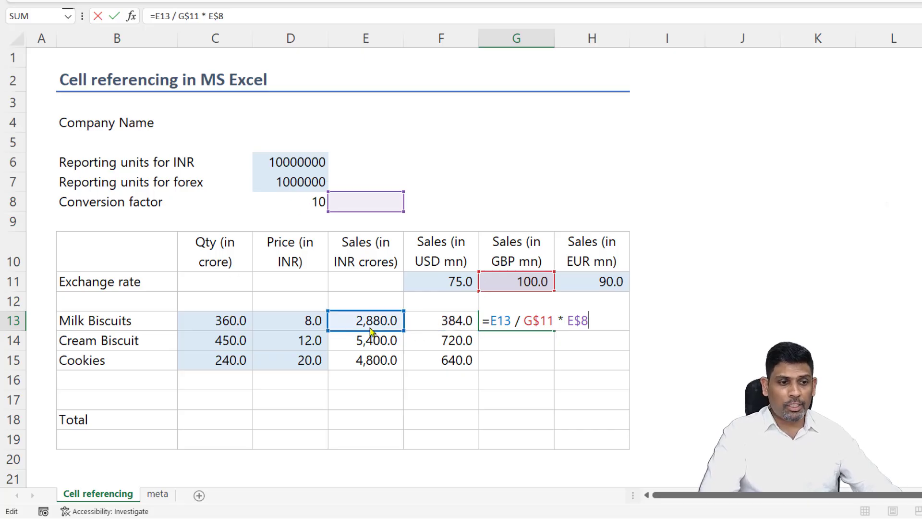
{"action": "left_click_drag", "start_coordinate": [371, 331], "coordinate": [433, 331]}
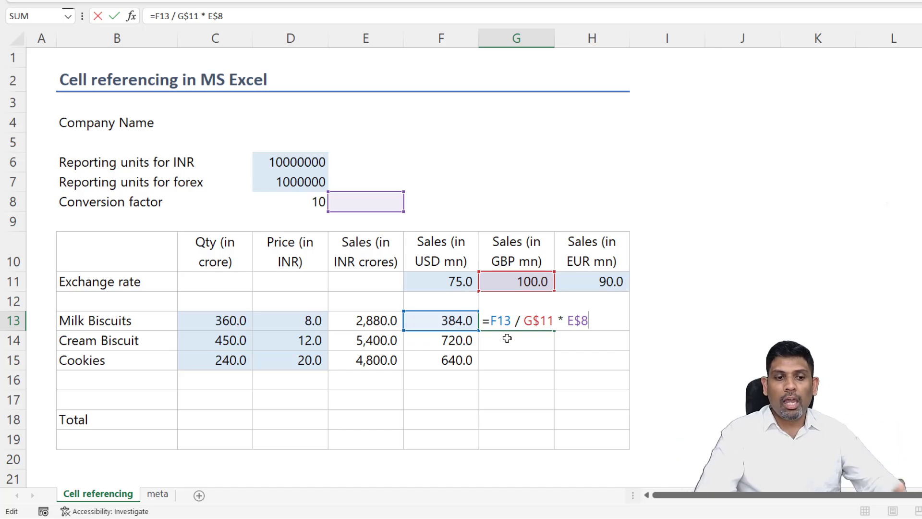
{"action": "left_click_drag", "start_coordinate": [568, 320], "coordinate": [591, 320]}
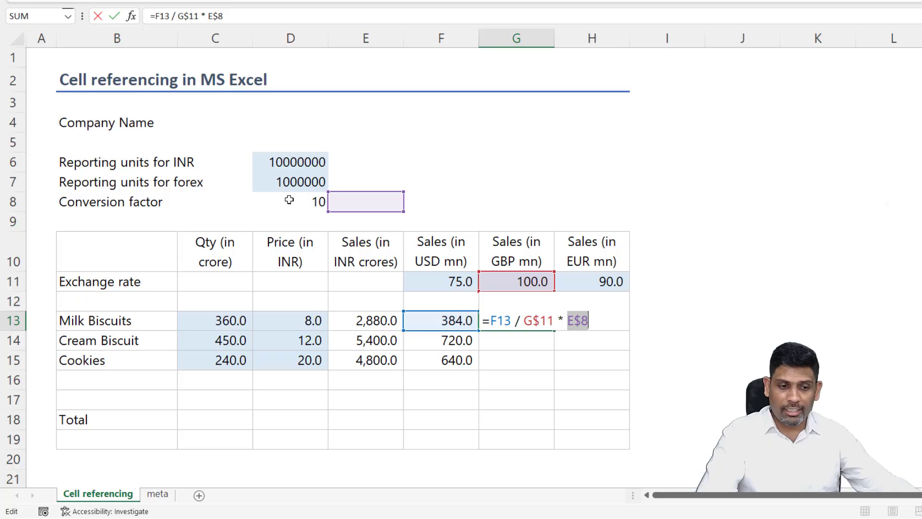
{"action": "key", "text": "Return"}
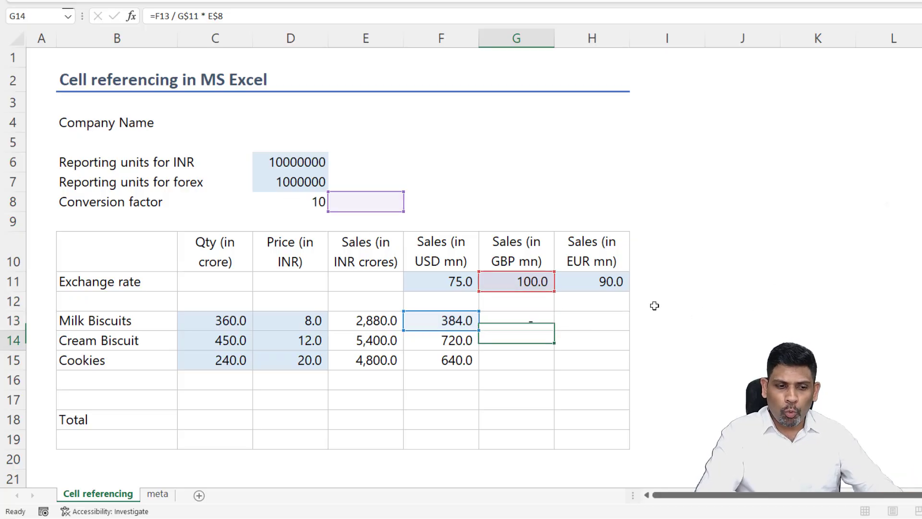
Compare the INR sales references in the USD sales formulas of F13 and F14
{"action": "key", "text": "Up"}
{"action": "key", "text": "Left"}
{"action": "key", "text": "F2"}
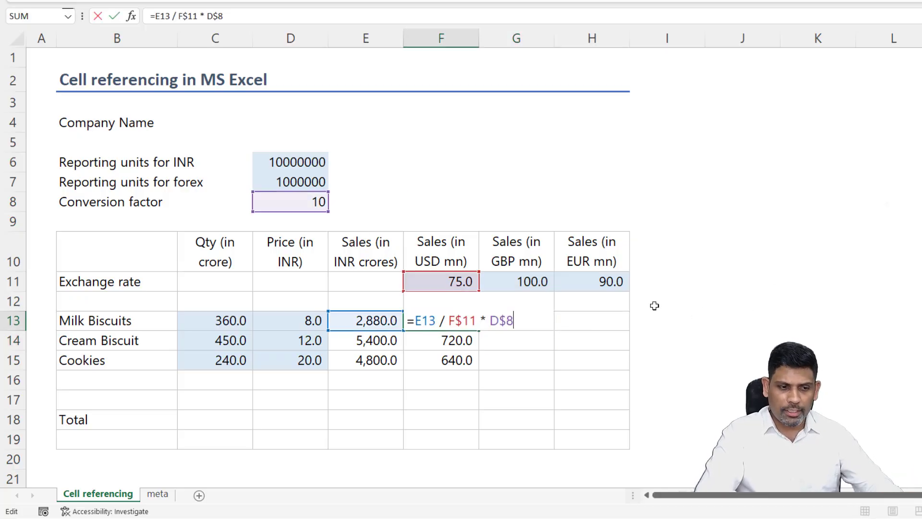
{"action": "key", "text": "Left"}
{"action": "key", "text": "Left"}
{"action": "key", "text": "Left"}
{"action": "key", "text": "Left"}
{"action": "key", "text": "Left"}
{"action": "key", "text": "Left"}
{"action": "key", "text": "Left"}
{"action": "key", "text": "Left"}
{"action": "key", "text": "Left"}
{"action": "key", "text": "Left"}
{"action": "key", "text": "Left"}
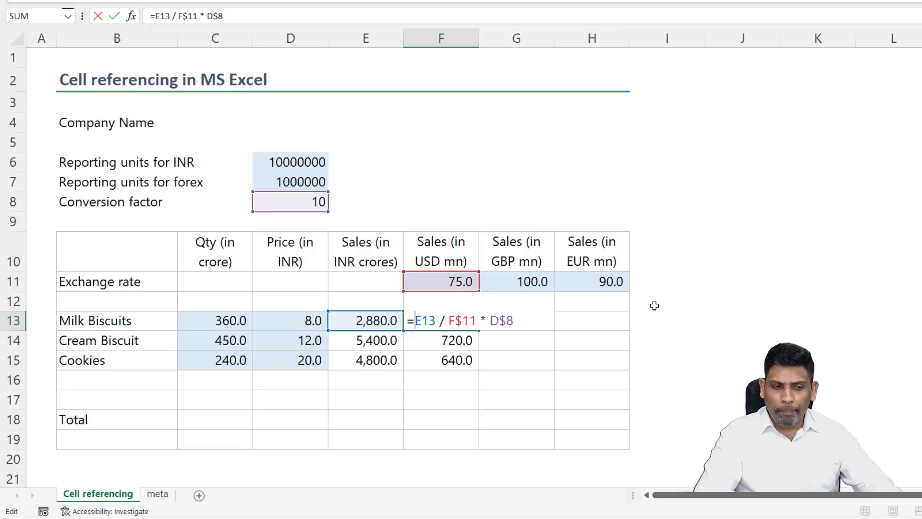
{"action": "key", "text": "shift+Right"}
{"action": "key", "text": "shift+Right"}
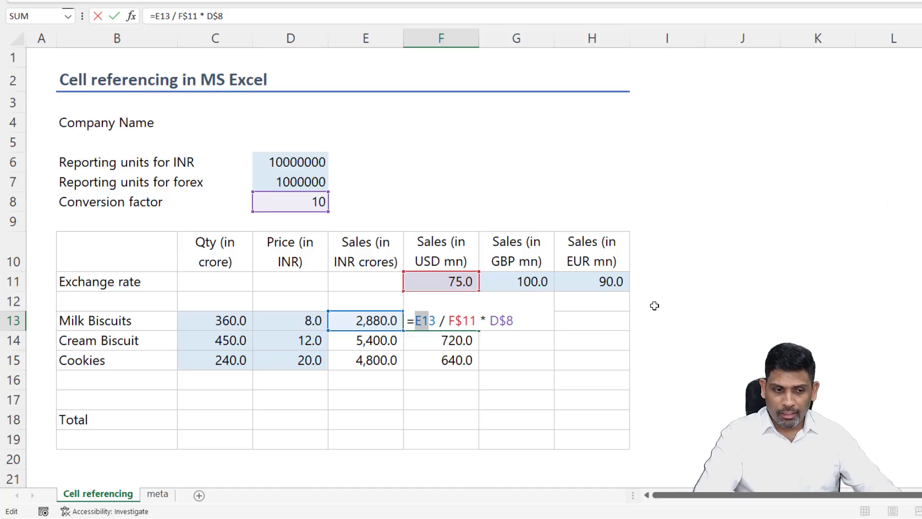
{"action": "key", "text": "Escape"}
{"action": "key", "text": "Down"}
{"action": "key", "text": "F2"}
{"action": "key", "text": "Left"}
{"action": "key", "text": "Left"}
{"action": "key", "text": "Left"}
{"action": "key", "text": "Left"}
{"action": "key", "text": "Left"}
{"action": "key", "text": "Left"}
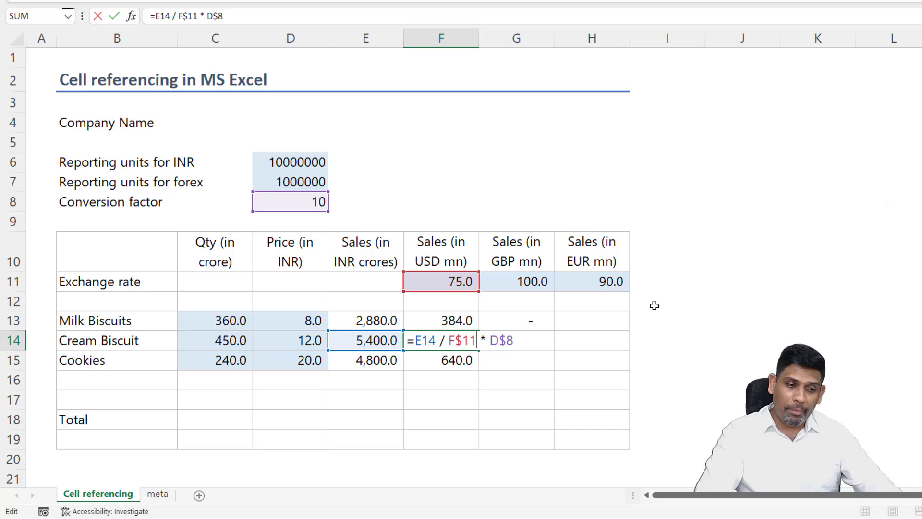
{"action": "key", "text": "Left"}
{"action": "key", "text": "Left"}
{"action": "key", "text": "Left"}
{"action": "key", "text": "Left"}
{"action": "key", "text": "Left"}
{"action": "key", "text": "Left"}
{"action": "key", "text": "Left"}
{"action": "key", "text": "Left"}
{"action": "key", "text": "Left"}
{"action": "key", "text": "Left"}
{"action": "key", "text": "Left"}
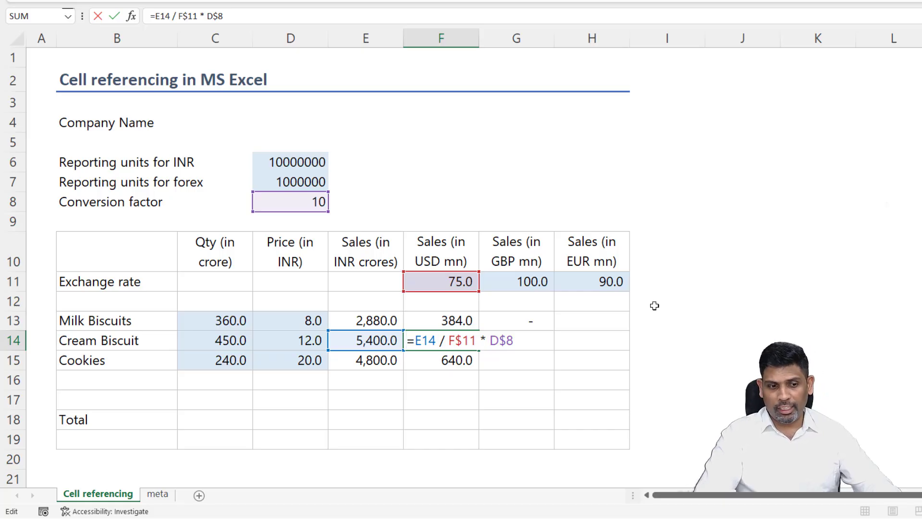
Examine the column letter of the sales reference in the GBP sales formula of G13
{"action": "key", "text": "Escape"}
{"action": "key", "text": "Up"}
{"action": "key", "text": "Right"}
{"action": "key", "text": "F2"}
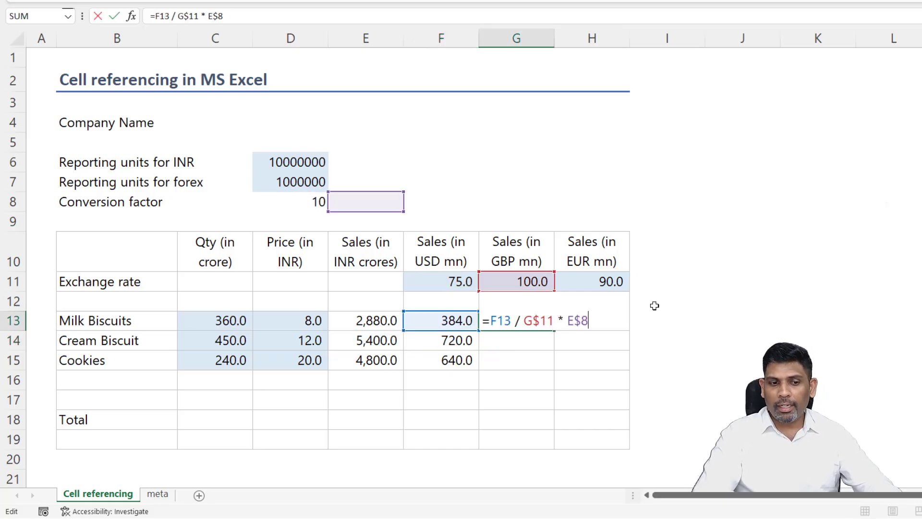
{"action": "key", "text": "Left"}
{"action": "key", "text": "Left"}
{"action": "key", "text": "Left"}
{"action": "key", "text": "Left"}
{"action": "key", "text": "Left"}
{"action": "key", "text": "Left"}
{"action": "key", "text": "Left"}
{"action": "key", "text": "Left"}
{"action": "key", "text": "Left"}
{"action": "key", "text": "Left"}
{"action": "key", "text": "Left"}
{"action": "key", "text": "Left"}
{"action": "key", "text": "Left"}
{"action": "key", "text": "Left"}
{"action": "key", "text": "Left"}
{"action": "key", "text": "shift+Left"}
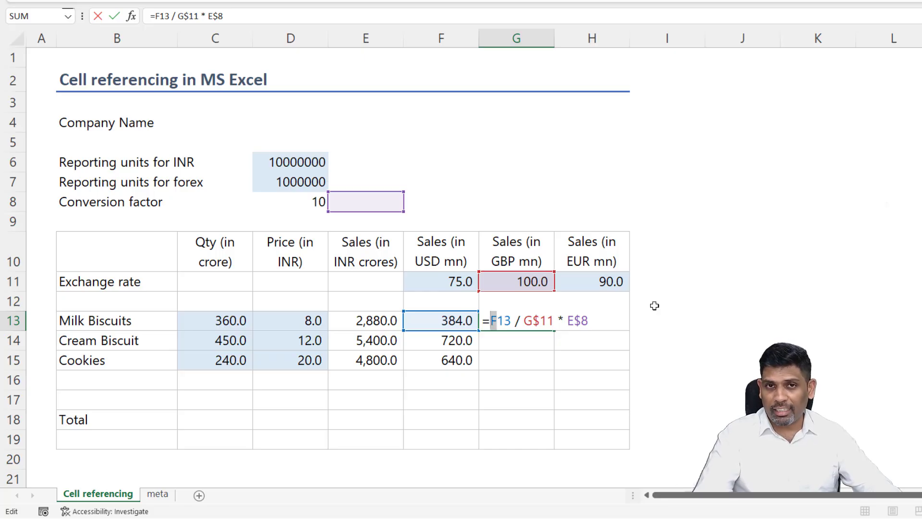
Lock the column of the INR sales reference in F13 so the formula reads =$E13 / F$11 * D$8
{"action": "key", "text": "Escape"}
{"action": "key", "text": "Left"}
{"action": "key", "text": "F2"}
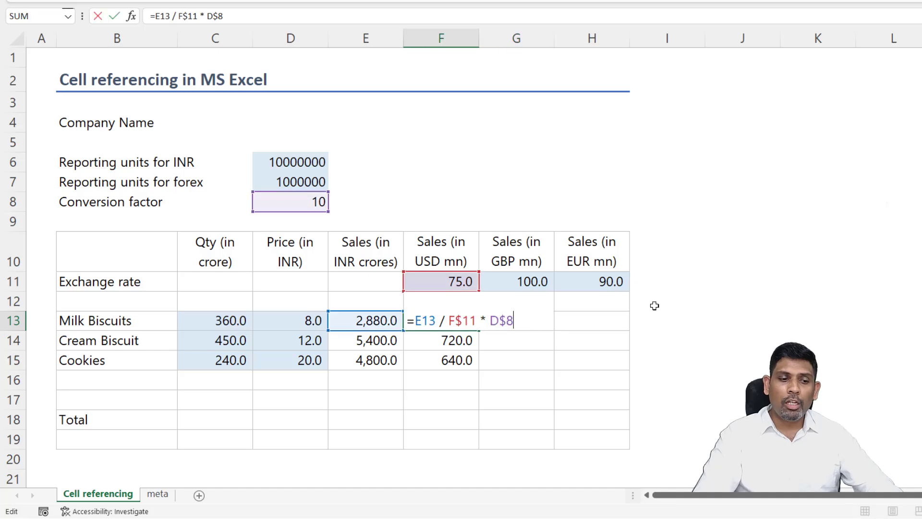
{"action": "key", "text": "Left"}
{"action": "key", "text": "Left"}
{"action": "key", "text": "Left"}
{"action": "key", "text": "Left"}
{"action": "key", "text": "Left"}
{"action": "key", "text": "Left"}
{"action": "key", "text": "Left"}
{"action": "key", "text": "Left"}
{"action": "key", "text": "Left"}
{"action": "key", "text": "Left"}
{"action": "key", "text": "Left"}
{"action": "key", "text": "Left"}
{"action": "key", "text": "Left"}
{"action": "key", "text": "Left"}
{"action": "key", "text": "Left"}
{"action": "key", "text": "Left"}
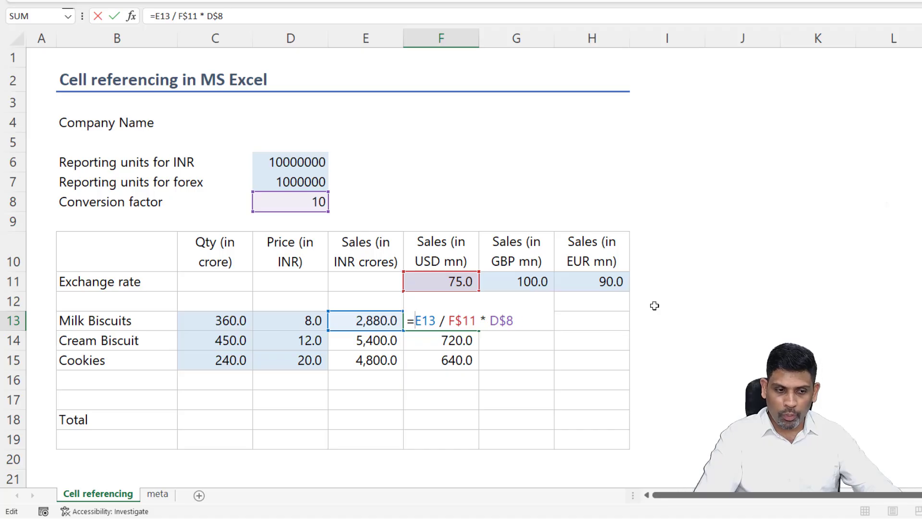
{"action": "type", "text": "$"}
{"action": "key", "text": "Left"}
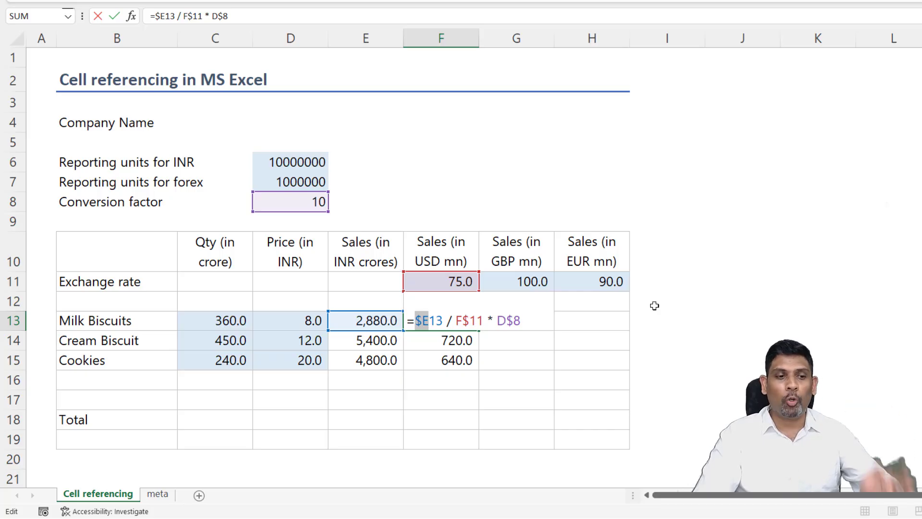
{"action": "key", "text": "Delete"}
{"action": "key", "text": "Return"}
Copy the updated USD sales formula from F13 into F14 and check its INR sales reference
{"action": "key", "text": "ctrl+c"}
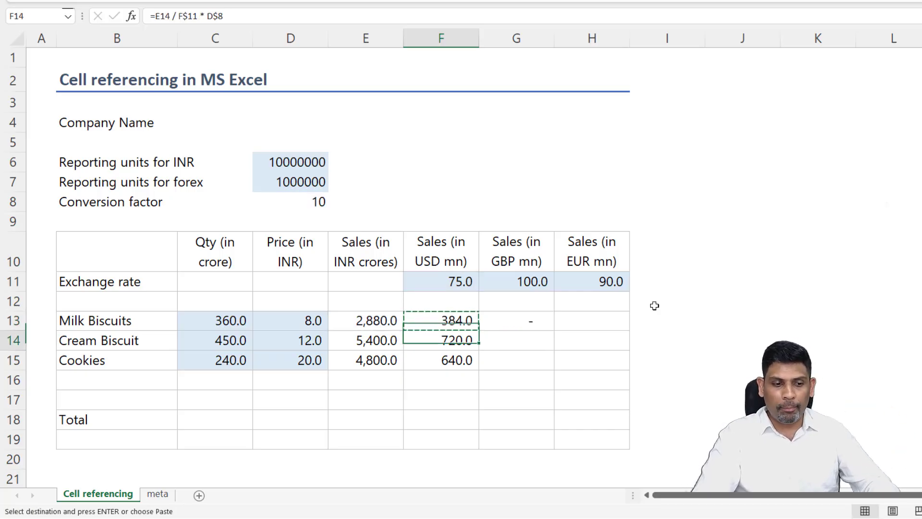
{"action": "key", "text": "Return"}
{"action": "key", "text": "F2"}
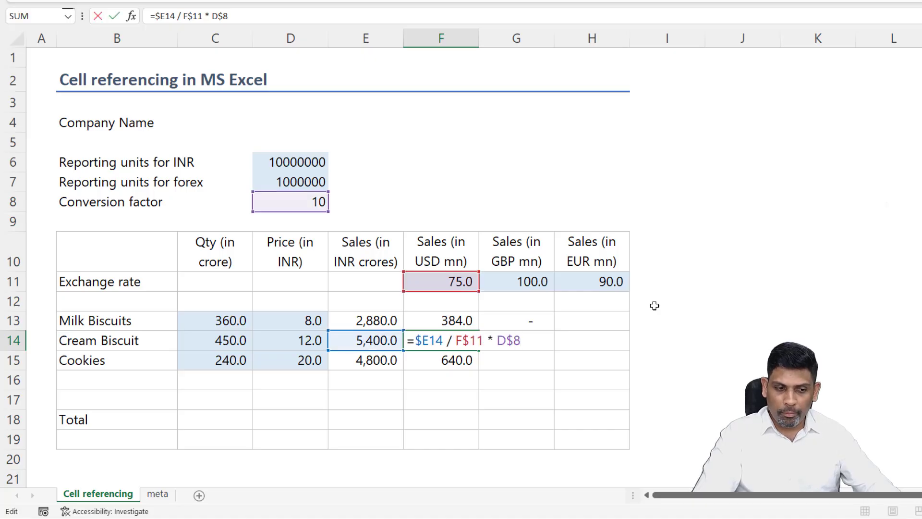
{"action": "key", "text": "Left"}
{"action": "key", "text": "Left"}
{"action": "key", "text": "shift+Right"}
{"action": "key", "text": "shift+Right"}
{"action": "key", "text": "shift+Right"}
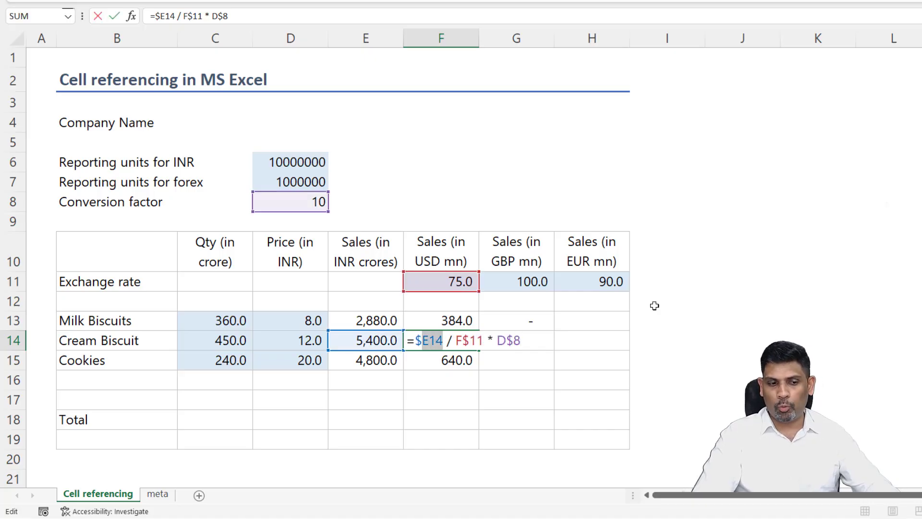
{"action": "key", "text": "Escape"}
{"action": "key", "text": "F2"}
{"action": "key", "text": "Escape"}
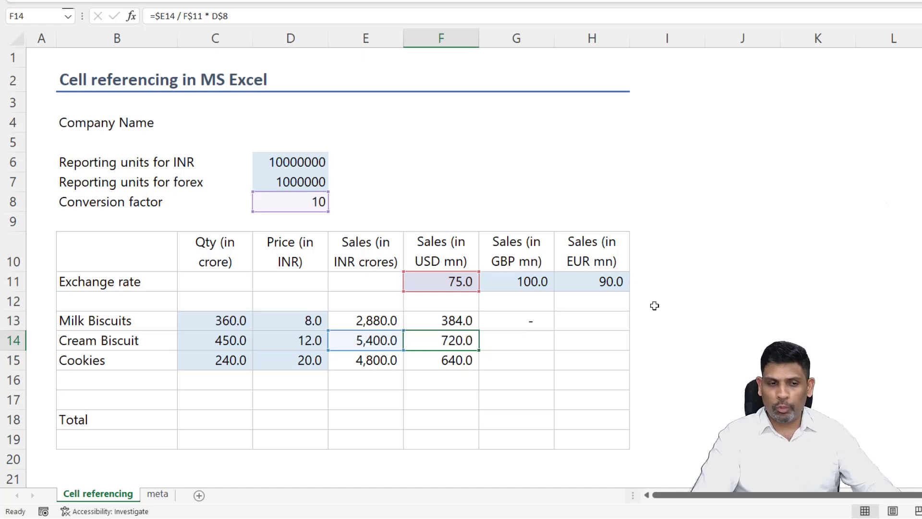
Copy the updated formula from F13 into G13 for the Milk Biscuits GBP sales and check its INR sales reference
{"action": "key", "text": "Up"}
{"action": "key", "text": "ctrl+c"}
{"action": "key", "text": "Right"}
{"action": "key", "text": "Return"}
{"action": "key", "text": "F2"}
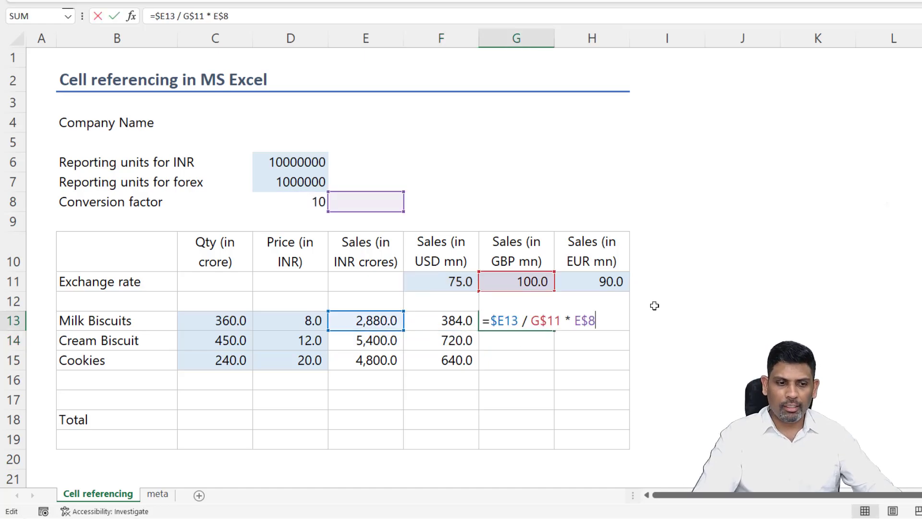
{"action": "key", "text": "ctrl+Left"}
{"action": "key", "text": "ctrl+Left"}
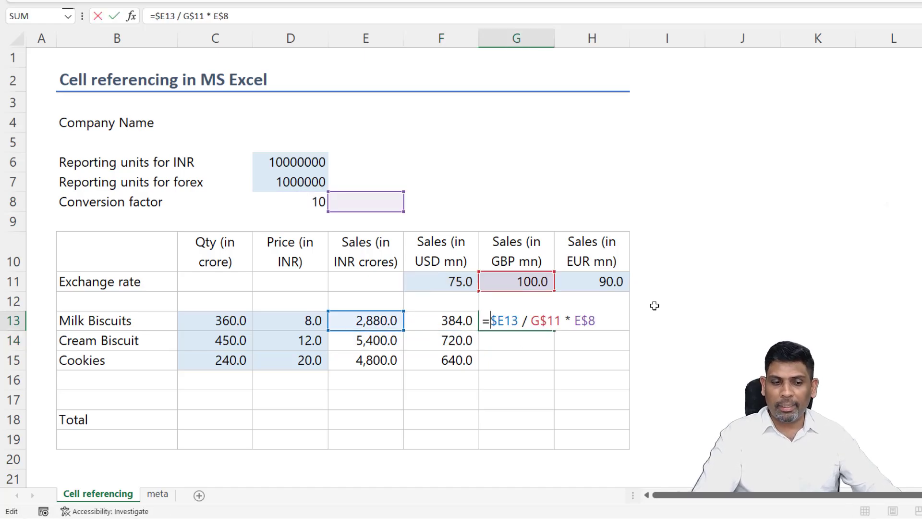
{"action": "key", "text": "shift+Right"}
{"action": "key", "text": "shift+Right"}
{"action": "key", "text": "shift+Right"}
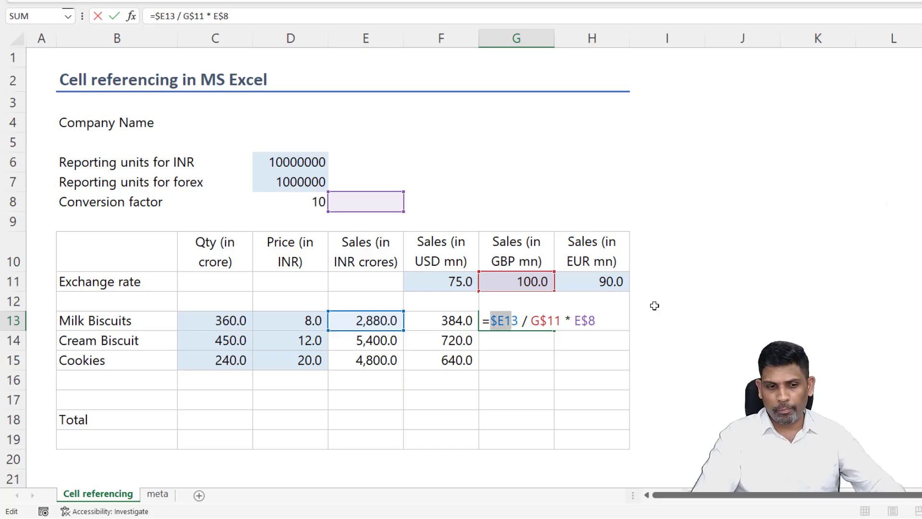
{"action": "key", "text": "Escape"}
Lock the column of the conversion factor reference in F13 so the formula reads =$E13 / F$11 * $D$8
{"action": "key", "text": "Left"}
{"action": "key", "text": "F2"}
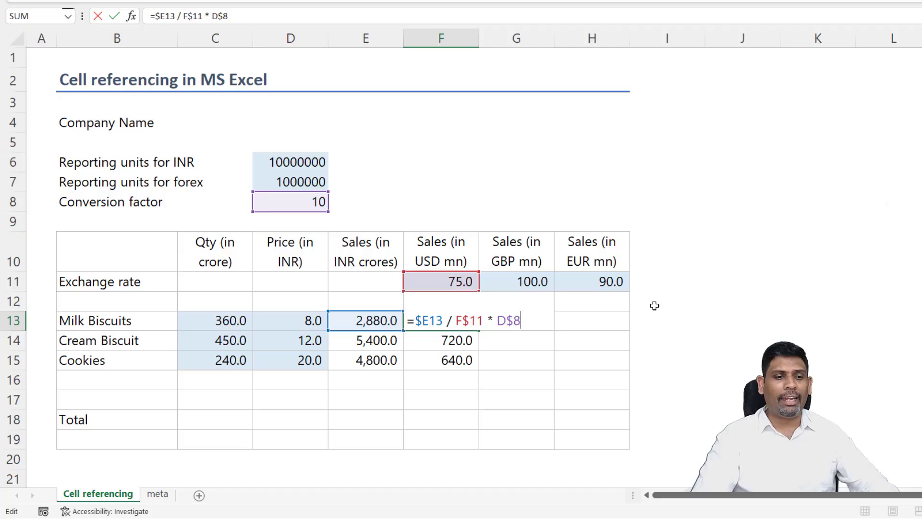
{"action": "key", "text": "Left"}
{"action": "key", "text": "Left"}
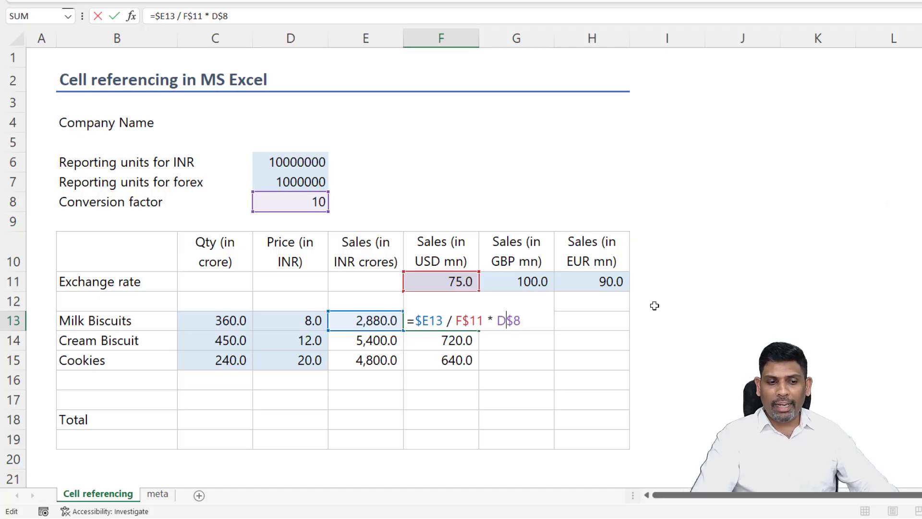
{"action": "key", "text": "shift+Right"}
{"action": "key", "text": "shift+Right"}
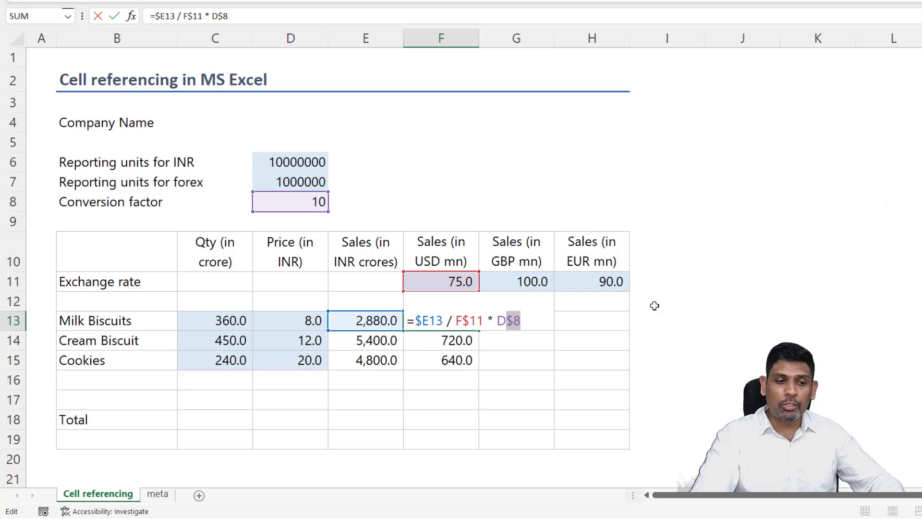
{"action": "key", "text": "Left"}
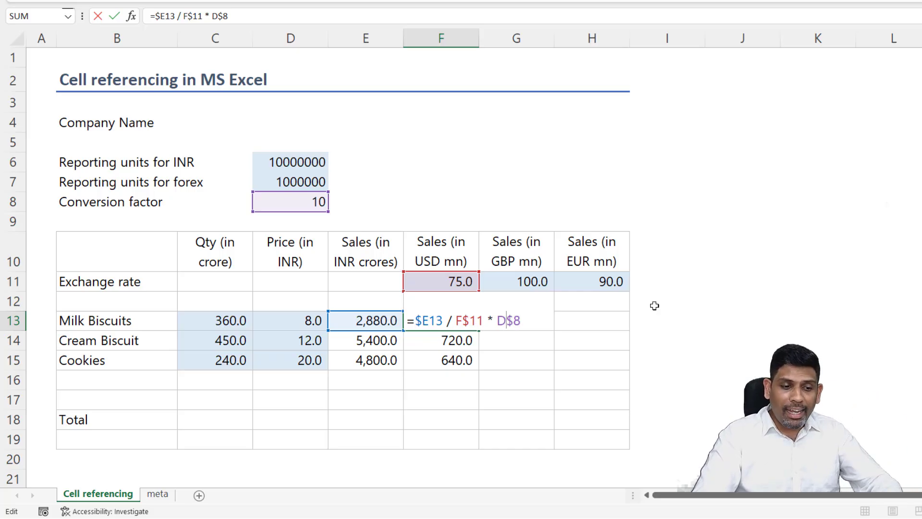
{"action": "key", "text": "Left"}
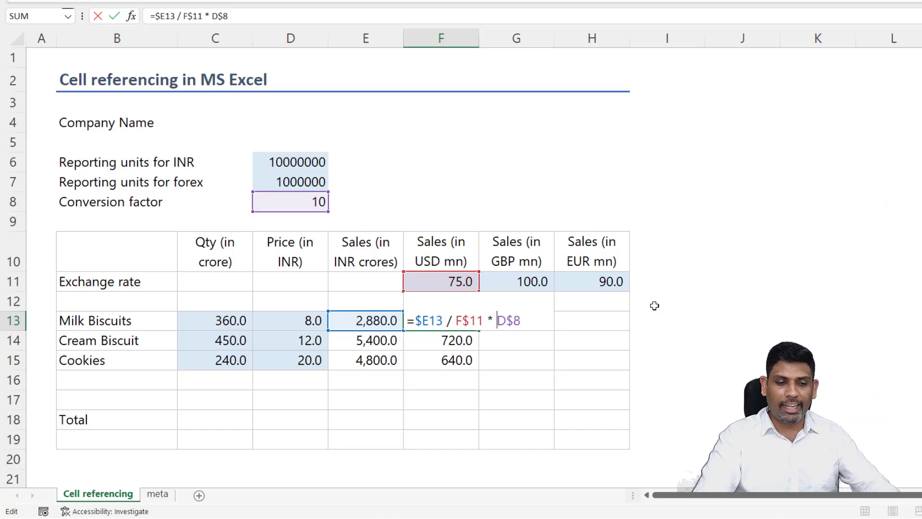
{"action": "type", "text": "$"}
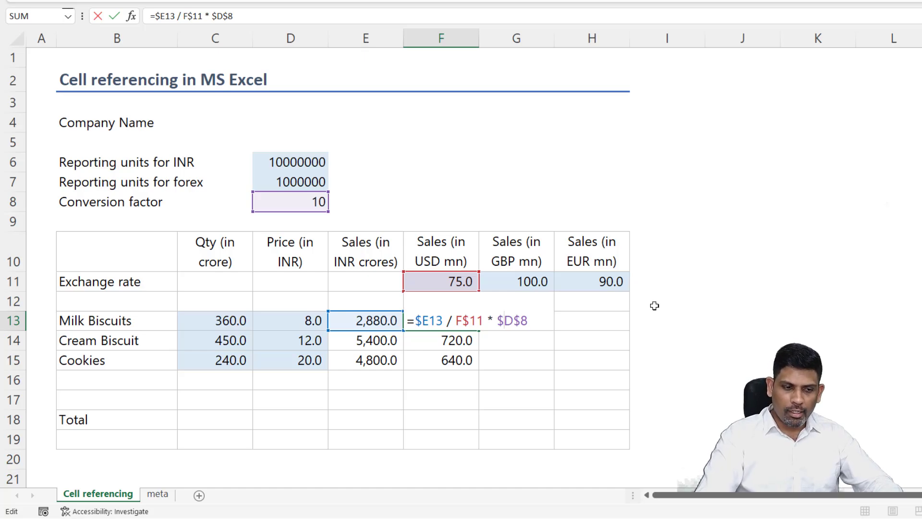
{"action": "key", "text": "Return"}
{"action": "key", "text": "Up"}
{"action": "key", "text": "F2"}
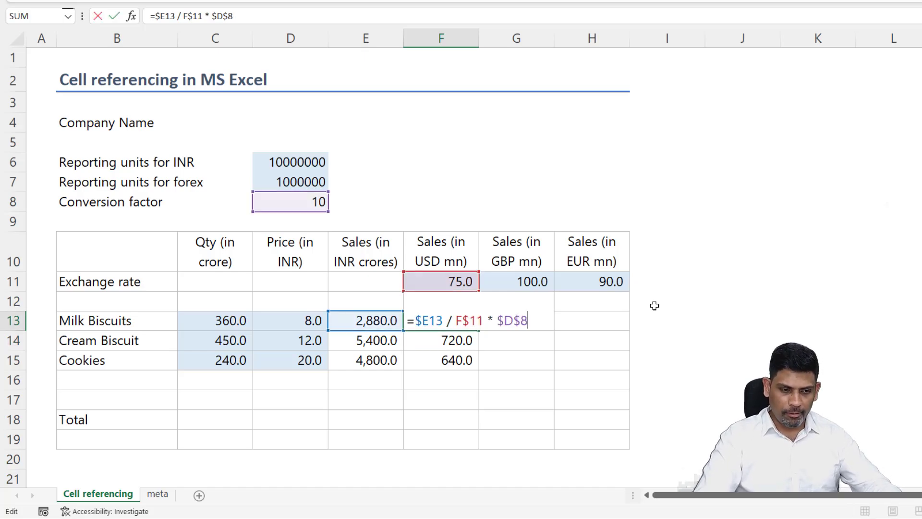
{"action": "key", "text": "Escape"}
Clear the outdated USD sales formulas in F14:F15 and the GBP sales formula in G13
{"action": "key", "text": "Down"}
{"action": "key", "text": "shift+Down"}
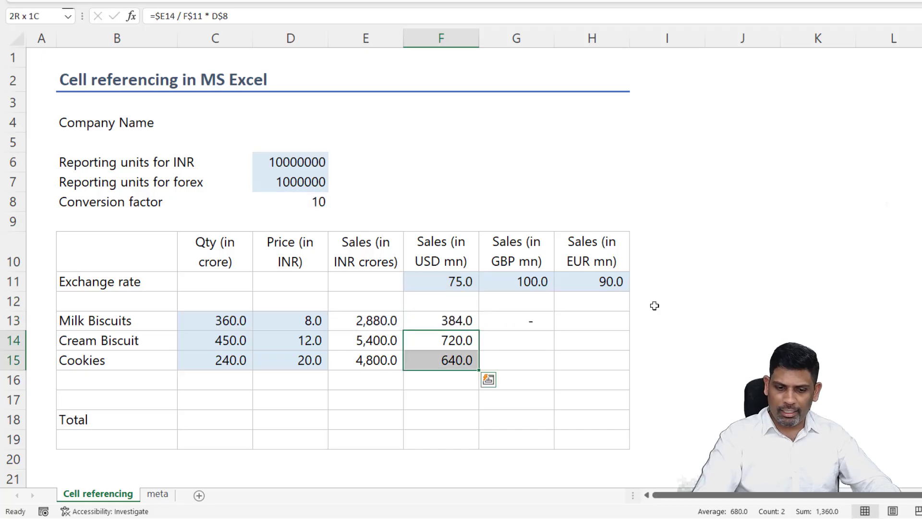
{"action": "key", "text": "Delete"}
{"action": "key", "text": "Up"}
{"action": "key", "text": "Right"}
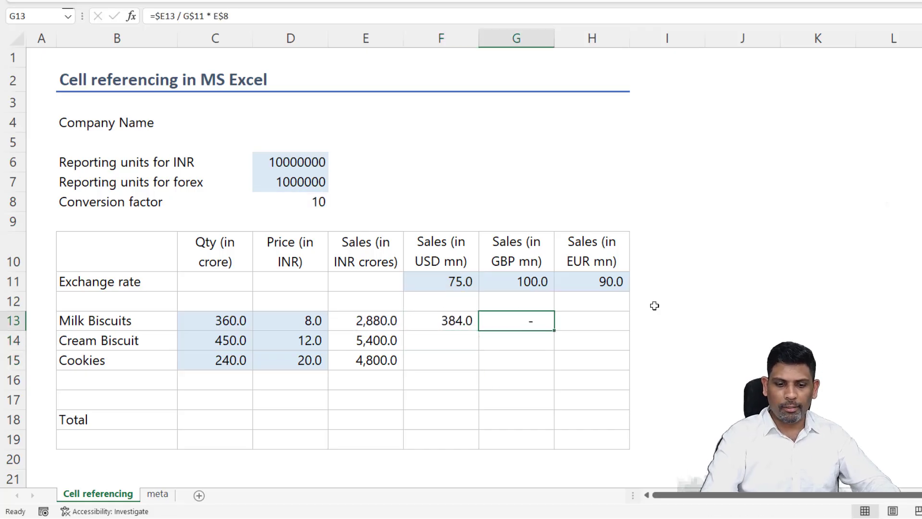
{"action": "key", "text": "Delete"}
Copy the Milk Biscuits USD sales formula from F13 across the whole range F13:H15
{"action": "key", "text": "Left"}
{"action": "key", "text": "ctrl+c"}
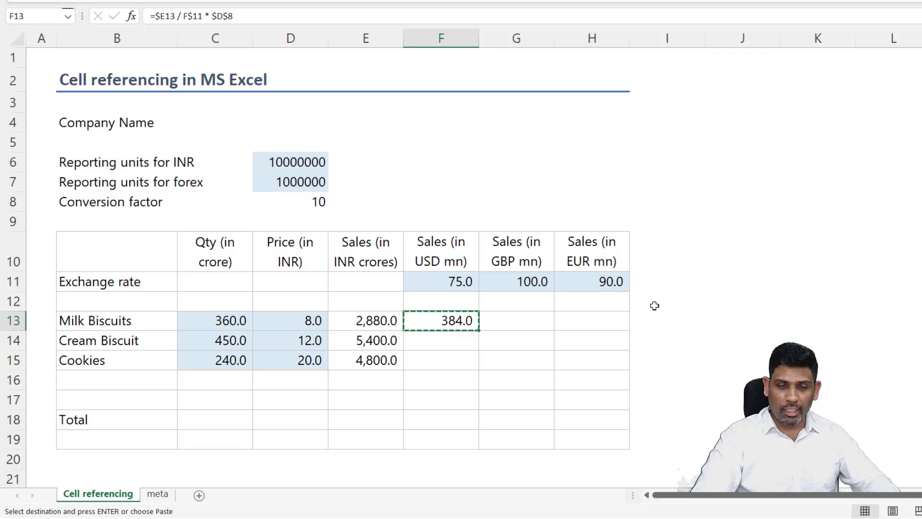
{"action": "key", "text": "shift+Down"}
{"action": "key", "text": "shift+Down"}
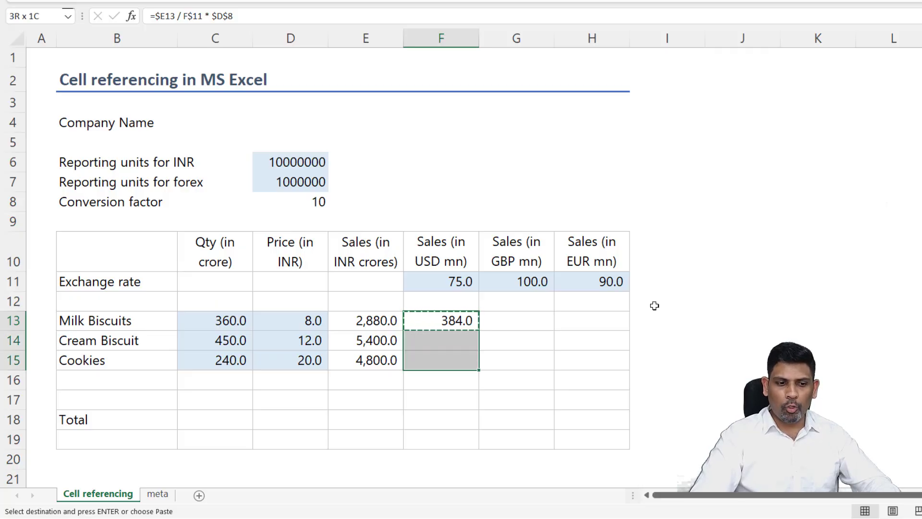
{"action": "key", "text": "shift+Right"}
{"action": "key", "text": "shift+Right"}
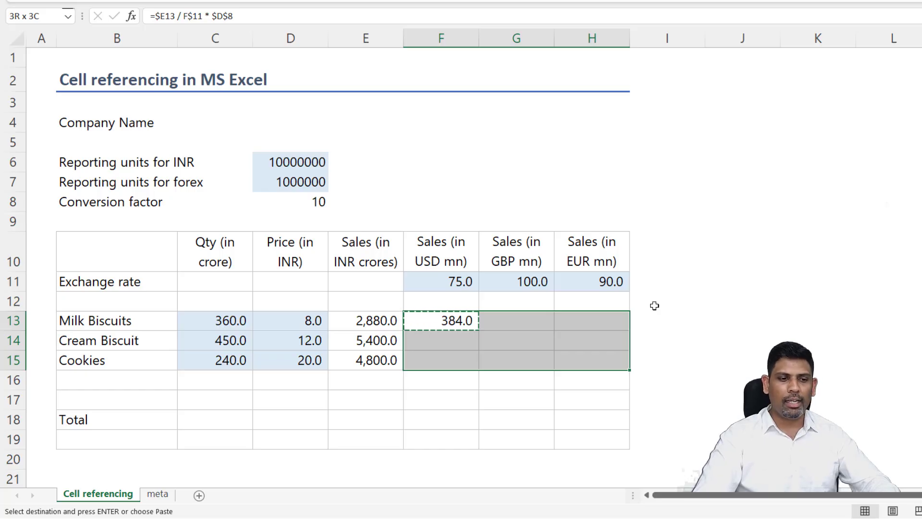
{"action": "key", "text": "ctrl+v"}
{"action": "key", "text": "Up"}
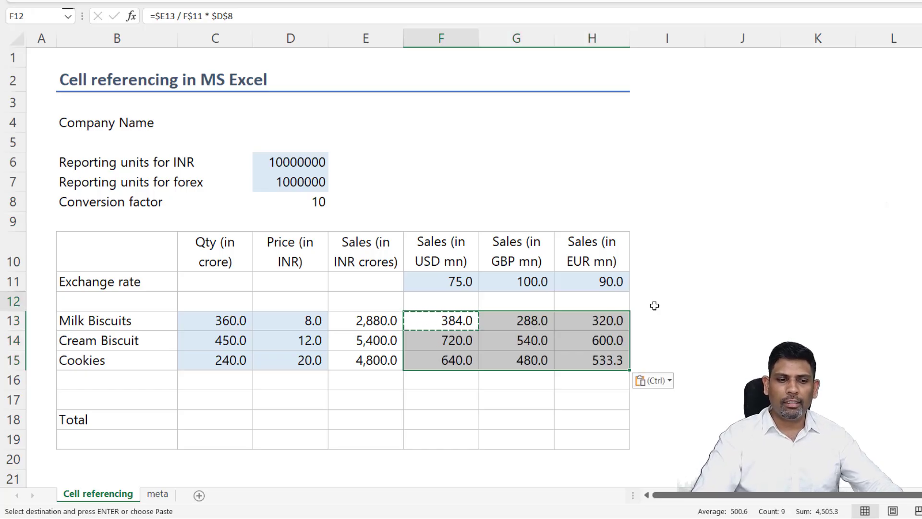
{"action": "key", "text": "Escape"}
Check the cell references in the Cream Biscuit USD sales formula of F14
{"action": "key", "text": "Down"}
{"action": "key", "text": "Down"}
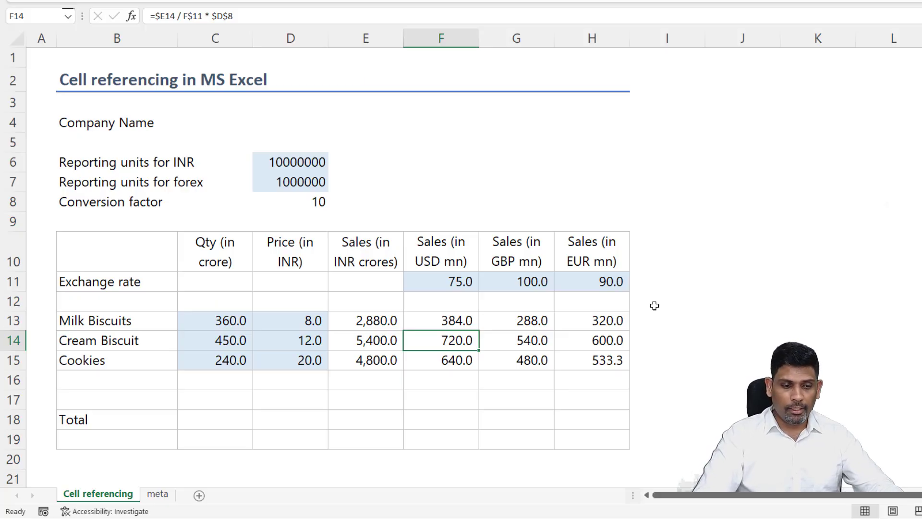
{"action": "key", "text": "Up"}
{"action": "key", "text": "Down"}
{"action": "key", "text": "F2"}
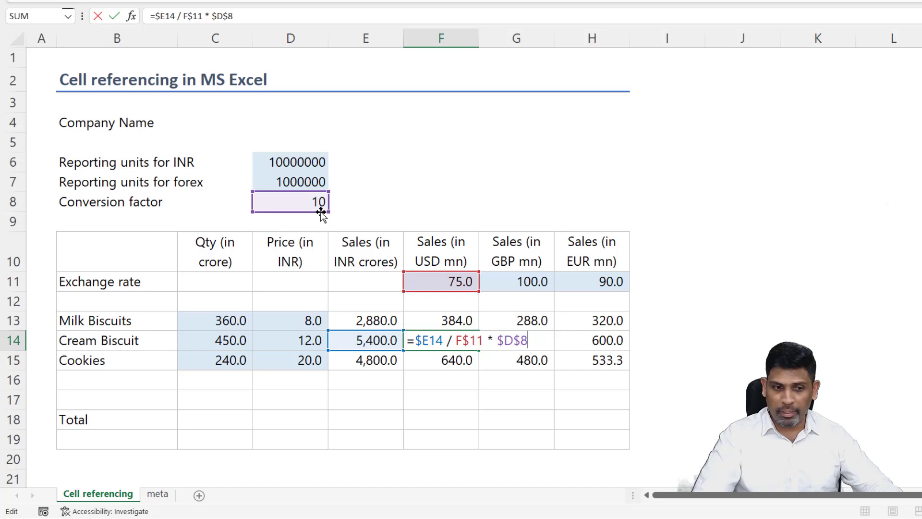
{"action": "key", "text": "ctrl+Return"}
Check the cell references in the Cookies EUR sales formula of H15
{"action": "key", "text": "Up"}
{"action": "key", "text": "Right"}
{"action": "key", "text": "Down"}
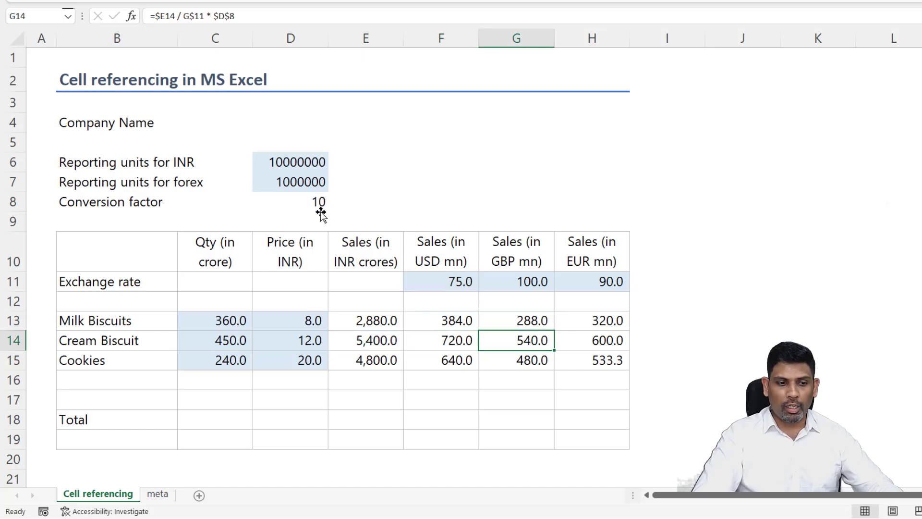
{"action": "key", "text": "Right"}
{"action": "key", "text": "Down"}
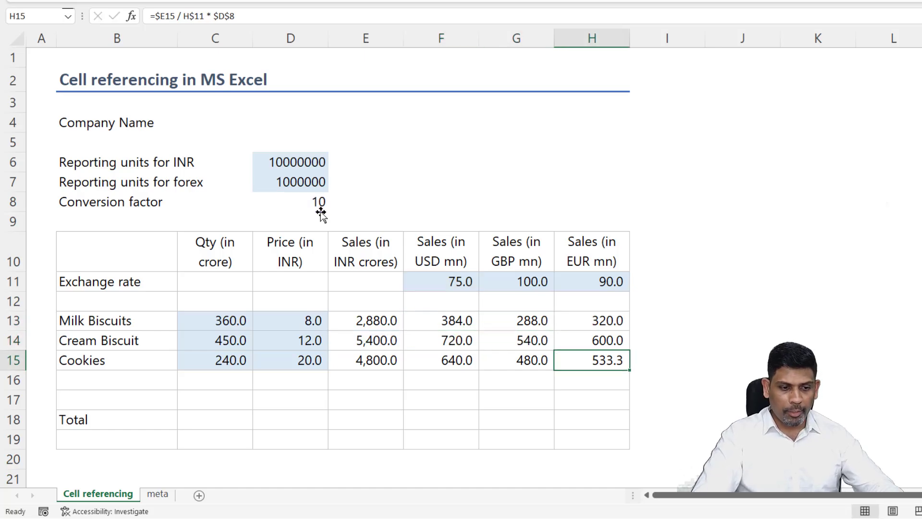
{"action": "key", "text": "F2"}
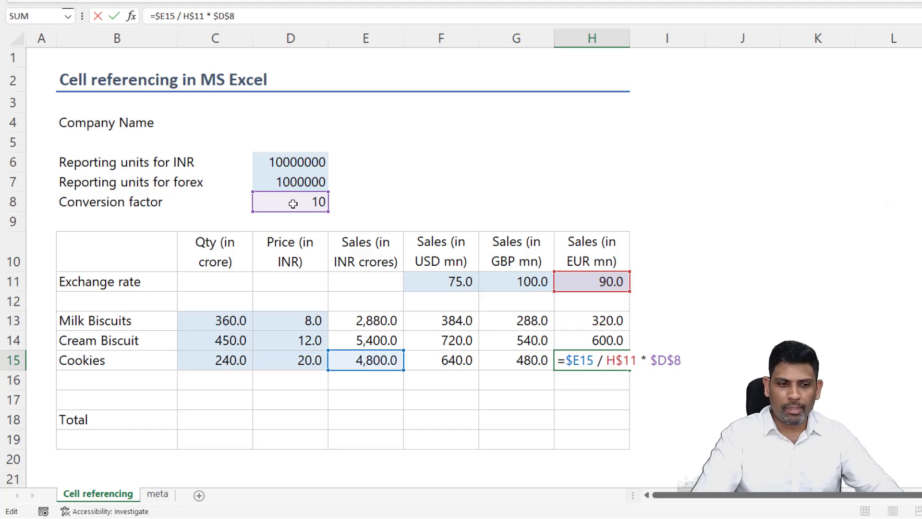
{"action": "key", "text": "Return"}
Examine the exchange rate and conversion factor references in the Milk Biscuits USD sales formula of F13
{"action": "key", "text": "Up"}
{"action": "key", "text": "Left"}
{"action": "key", "text": "Left"}
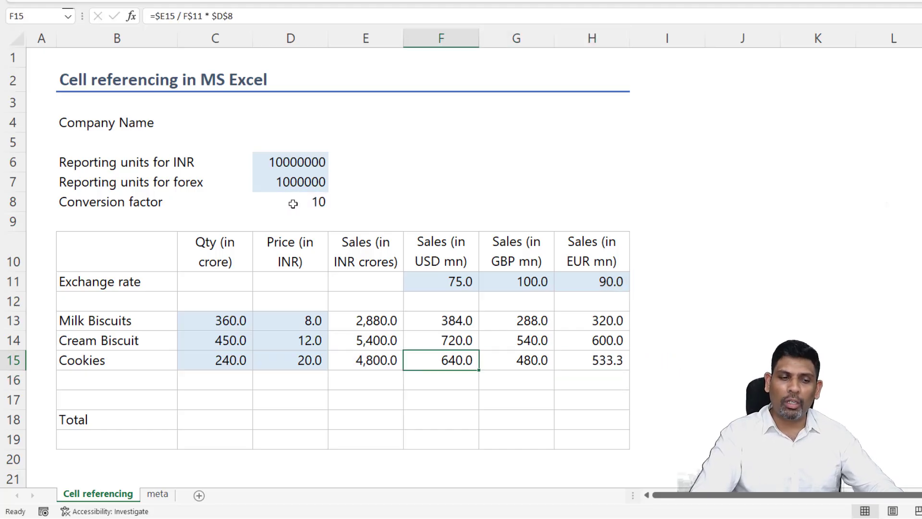
{"action": "key", "text": "Up"}
{"action": "key", "text": "Up"}
{"action": "key", "text": "F2"}
{"action": "mouse_move", "coordinate": [443, 321]}
{"action": "left_mouse_down"}
{"action": "mouse_move", "coordinate": [414, 320]}
{"action": "mouse_move", "coordinate": [478, 320]}
{"action": "mouse_move", "coordinate": [451, 317]}
{"action": "left_mouse_up"}
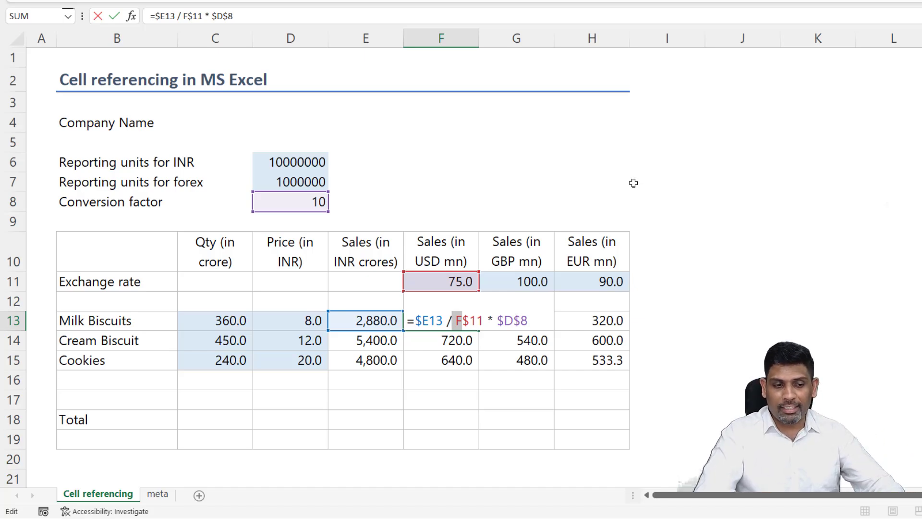
{"action": "left_click_drag", "start_coordinate": [463, 320], "coordinate": [475, 322]}
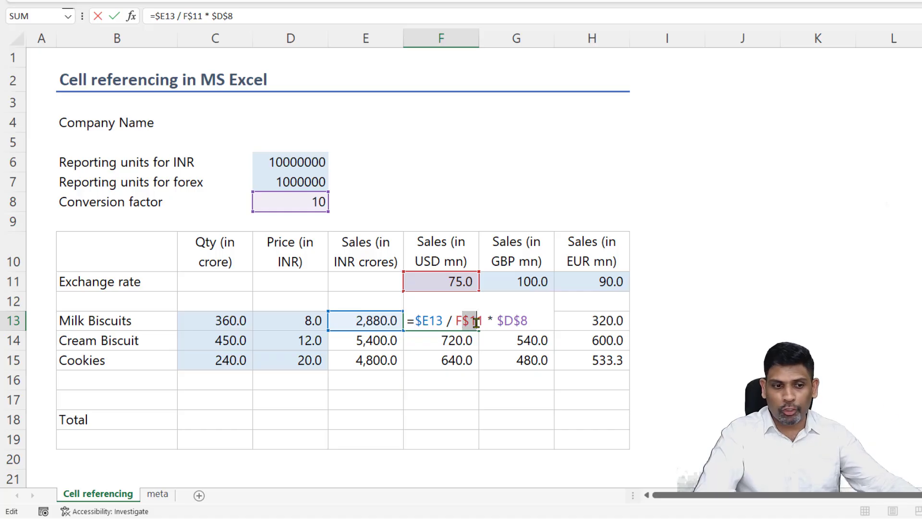
{"action": "left_click", "coordinate": [456, 320]}
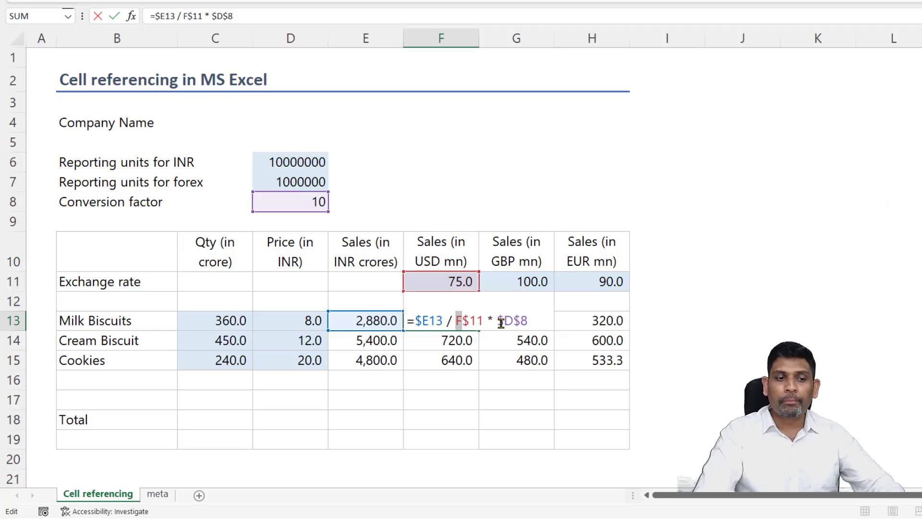
{"action": "left_click_drag", "start_coordinate": [498, 321], "coordinate": [532, 320]}
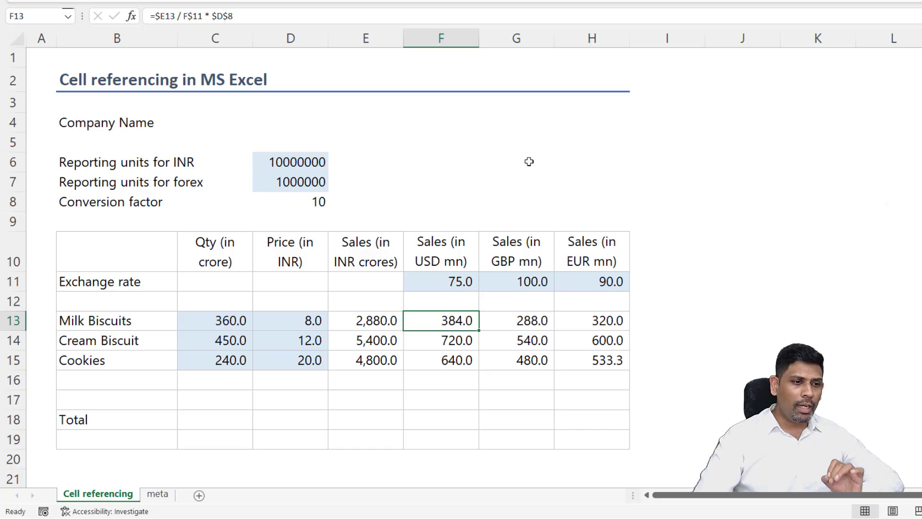
Look up the company name in C3 of the meta sheet and return to cell D4 of the Cell referencing sheet
{"action": "left_click_drag", "start_coordinate": [128, 120], "coordinate": [290, 120]}
{"action": "left_click", "coordinate": [290, 122]}
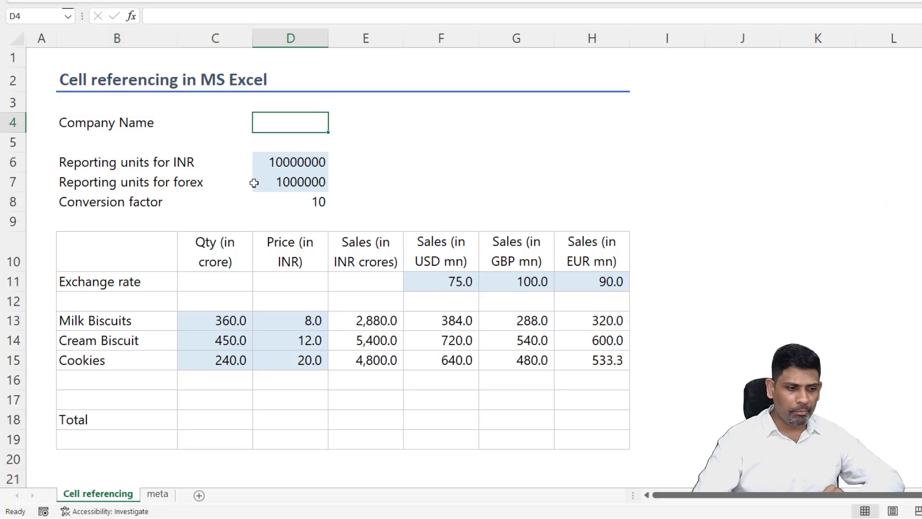
{"action": "left_click", "coordinate": [159, 494]}
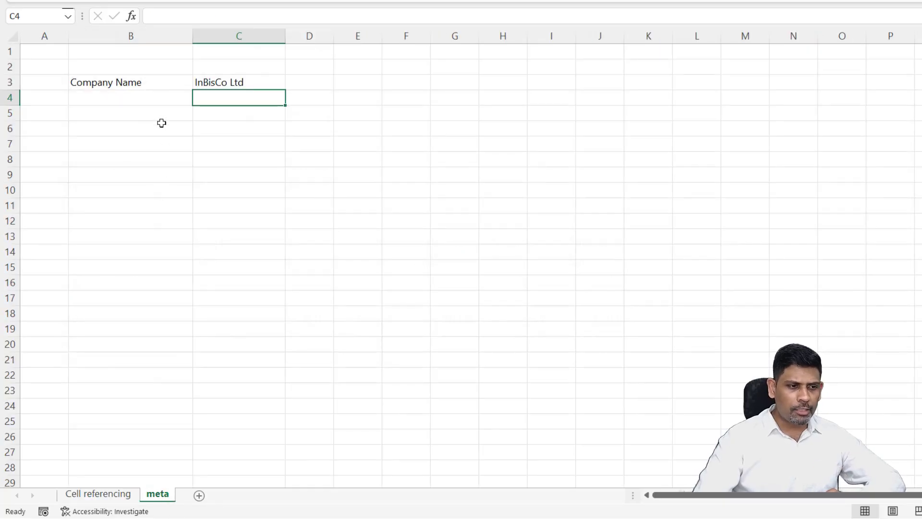
{"action": "left_click", "coordinate": [144, 81]}
{"action": "left_click", "coordinate": [235, 82]}
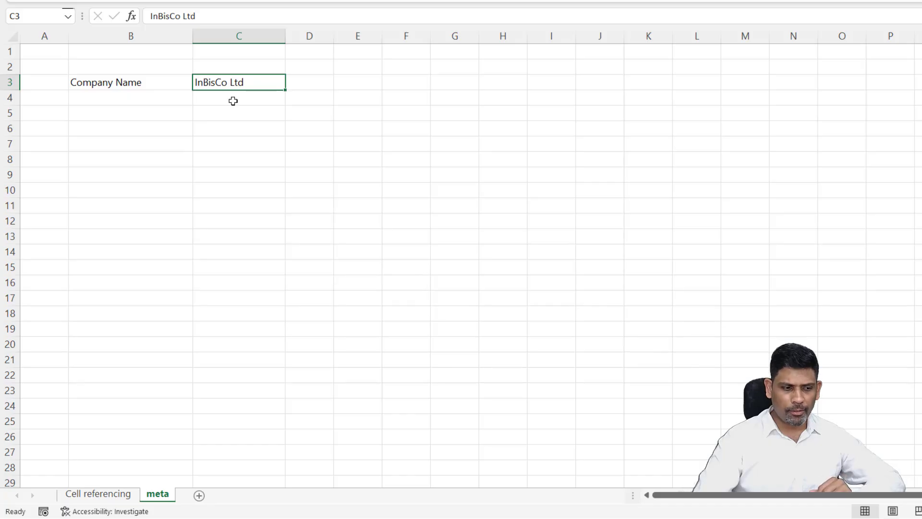
{"action": "left_click", "coordinate": [95, 494]}
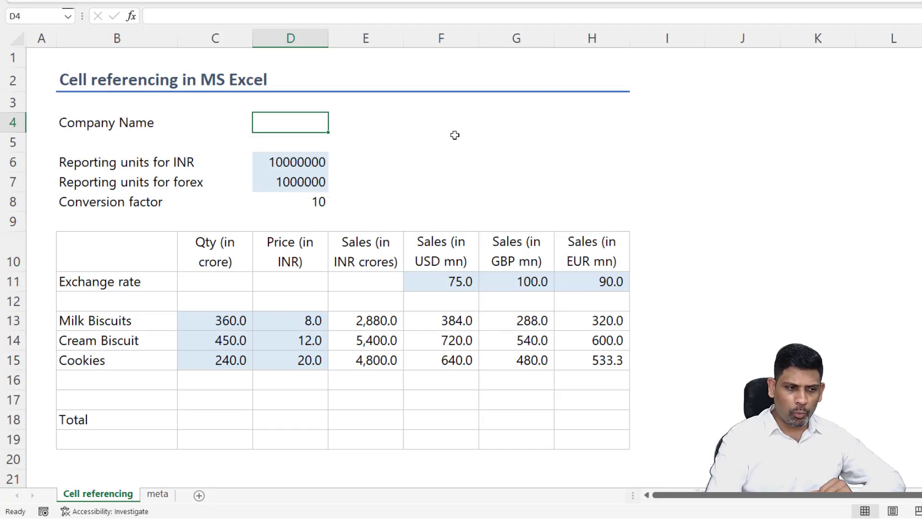
Link the Company Name cell D4 to the meta sheet with the formula =meta!C3
{"action": "type", "text": "="}
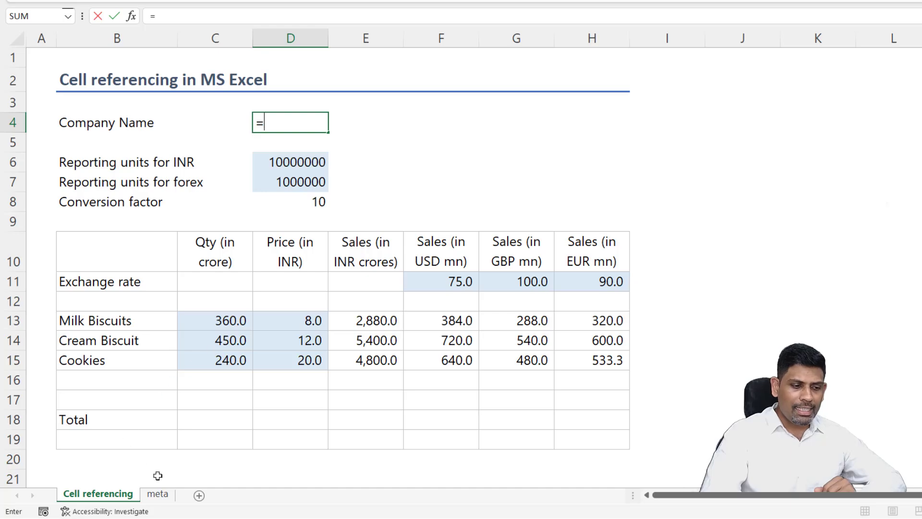
{"action": "left_click", "coordinate": [167, 496]}
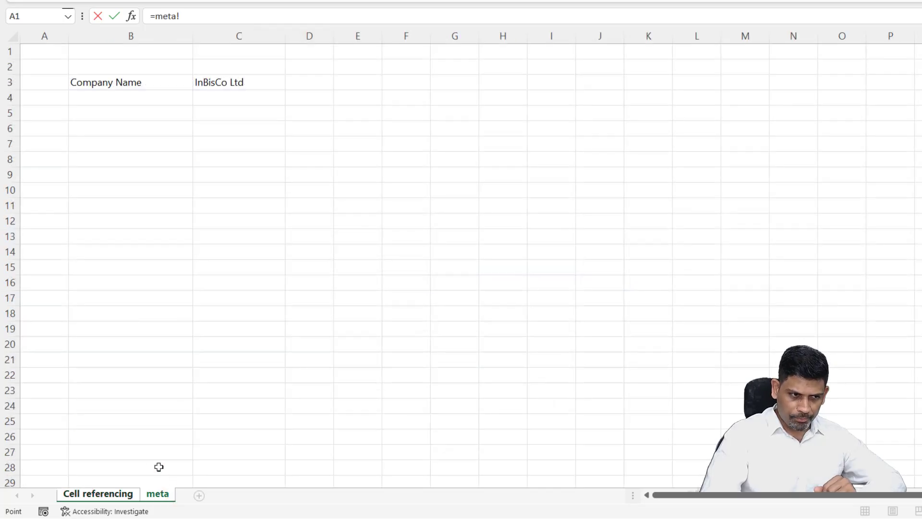
{"action": "left_click", "coordinate": [217, 81]}
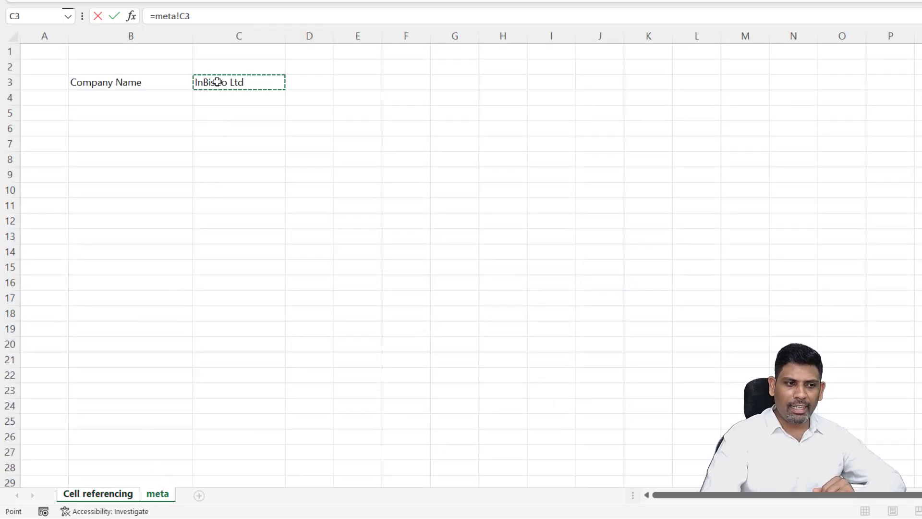
{"action": "key", "text": "Return"}
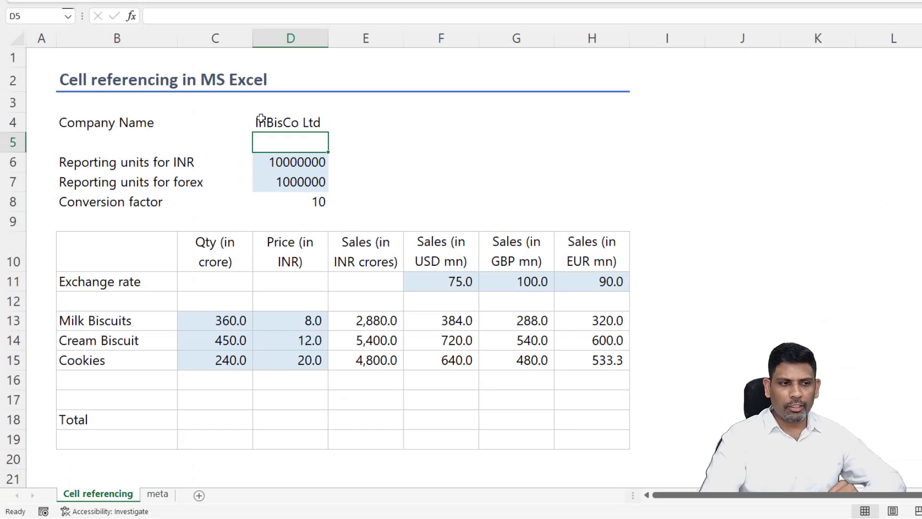
Examine the sheet name and cell reference in the Company Name formula of D4
{"action": "left_click", "coordinate": [261, 121]}
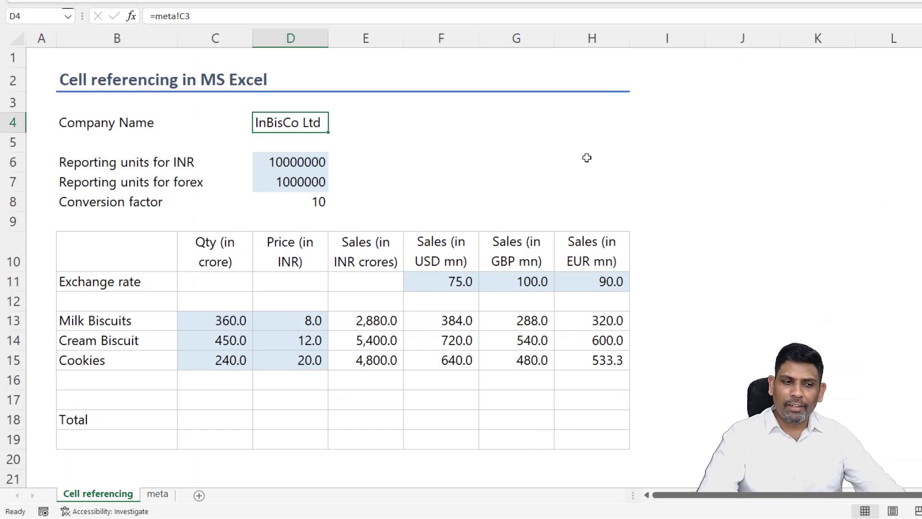
{"action": "key", "text": "F2"}
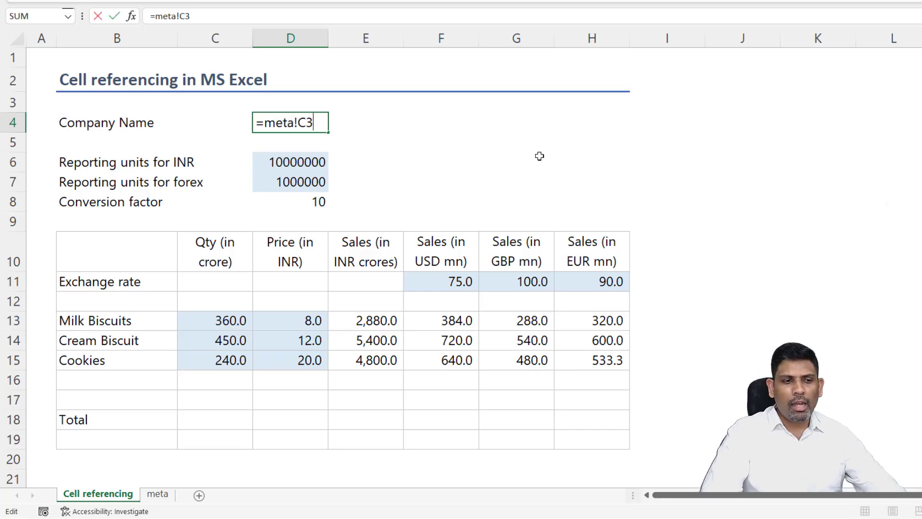
{"action": "left_click_drag", "start_coordinate": [264, 123], "coordinate": [327, 124]}
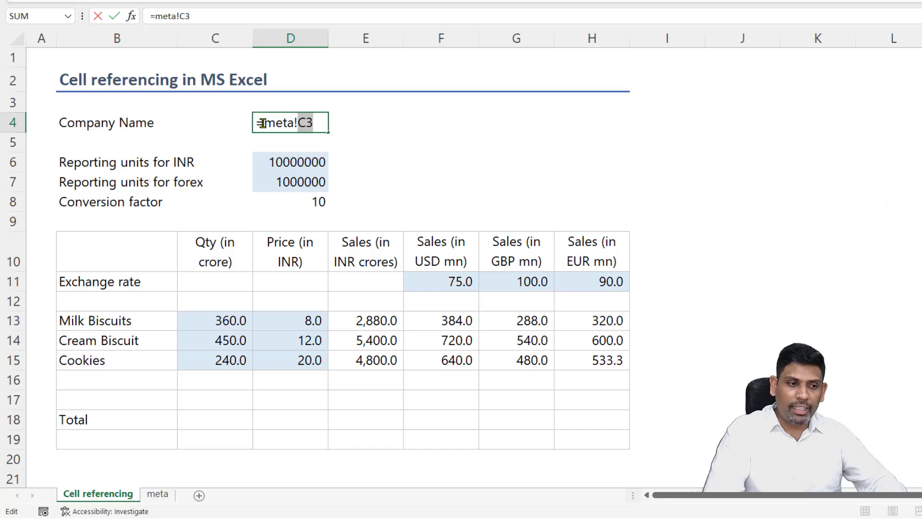
{"action": "left_click_drag", "start_coordinate": [264, 123], "coordinate": [354, 119]}
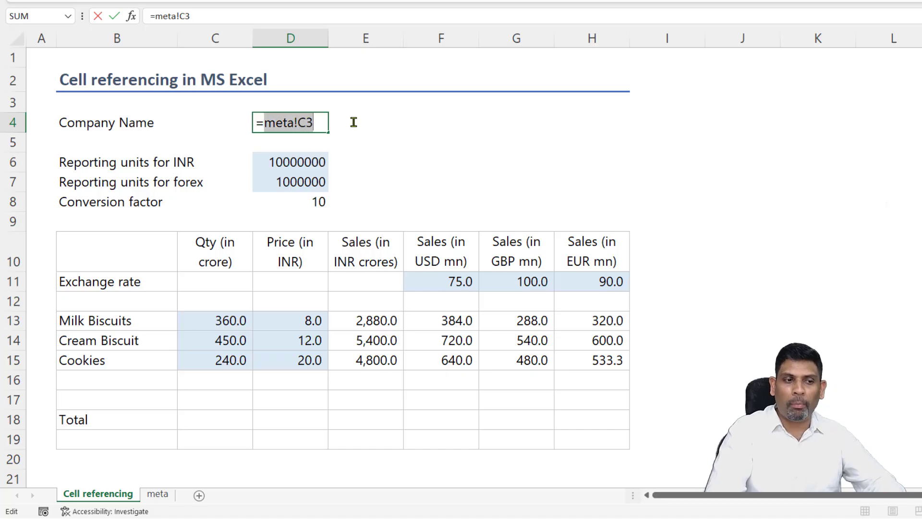
Clear the Company Name cell D4 and try relinking it to meta!C3, returning to the Cell referencing sheet before confirming the formula
{"action": "key", "text": "Escape"}
{"action": "key", "text": "Delete"}
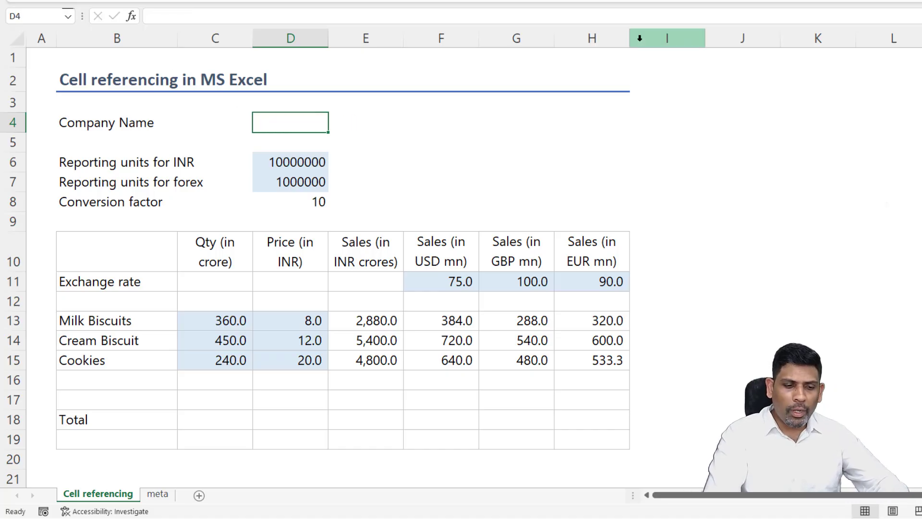
{"action": "type", "text": "="}
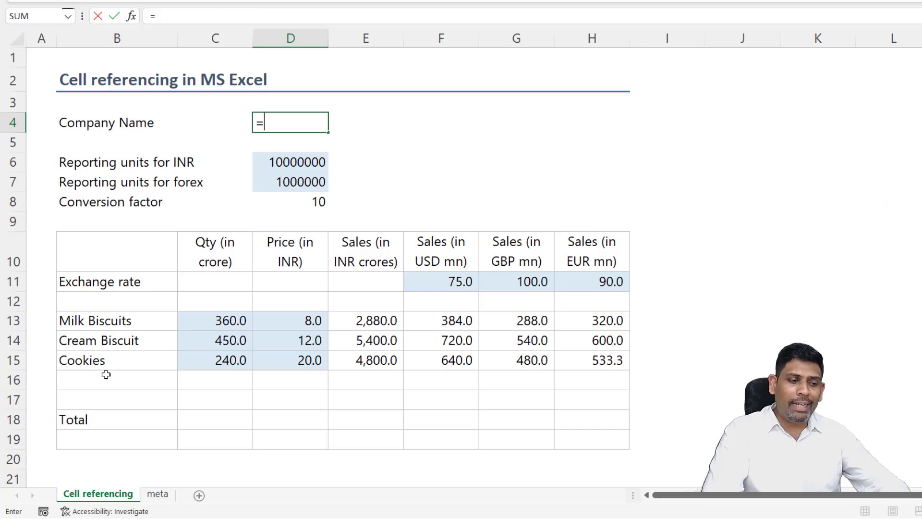
{"action": "left_click", "coordinate": [156, 496]}
{"action": "left_click", "coordinate": [239, 82]}
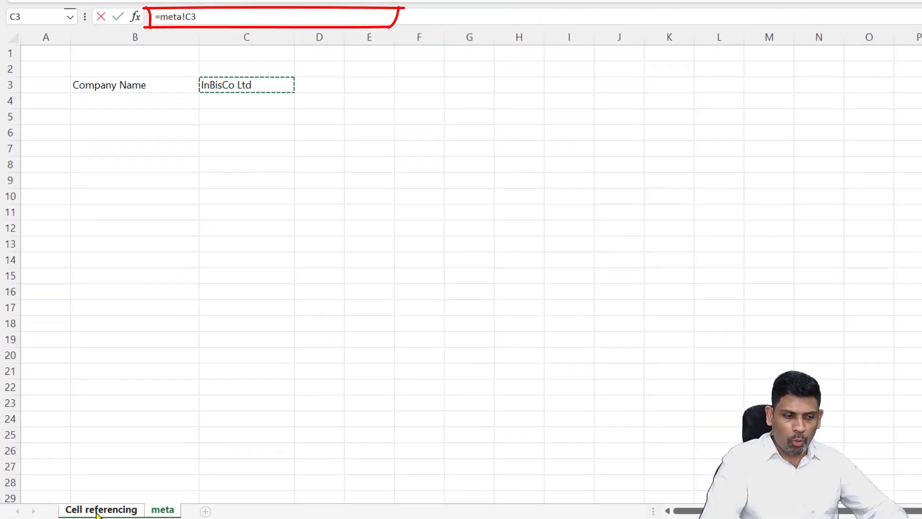
{"action": "left_click", "coordinate": [98, 510]}
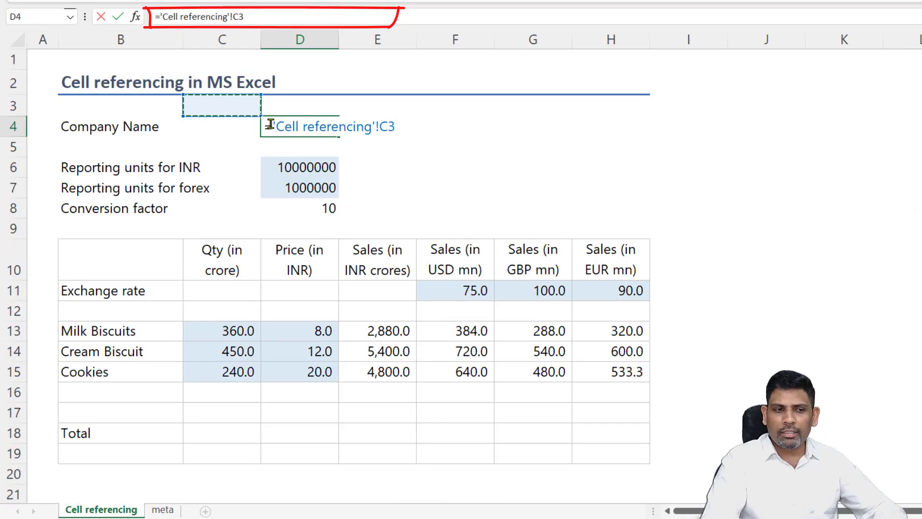
{"action": "left_click_drag", "start_coordinate": [270, 125], "coordinate": [380, 124]}
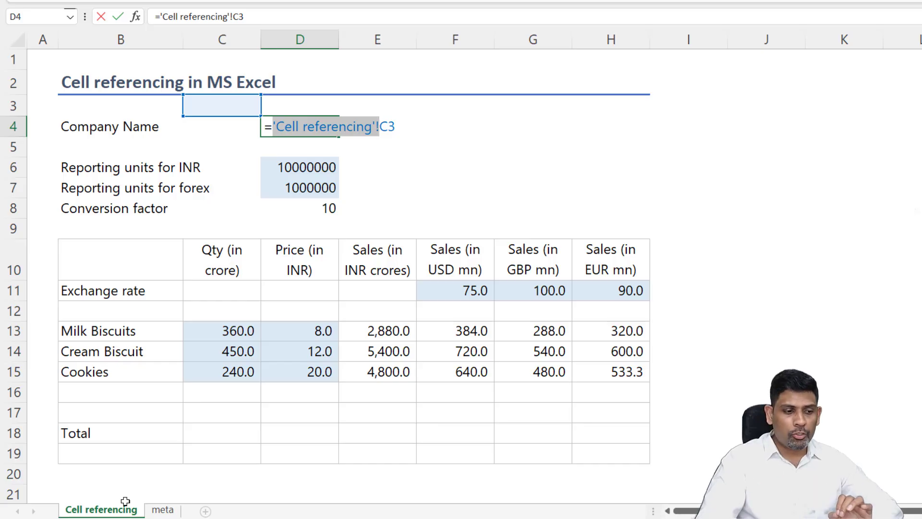
Correct the unfinished Company Name formula in D4 to =meta!C3 from the meta sheet and confirm it there
{"action": "left_click", "coordinate": [163, 509]}
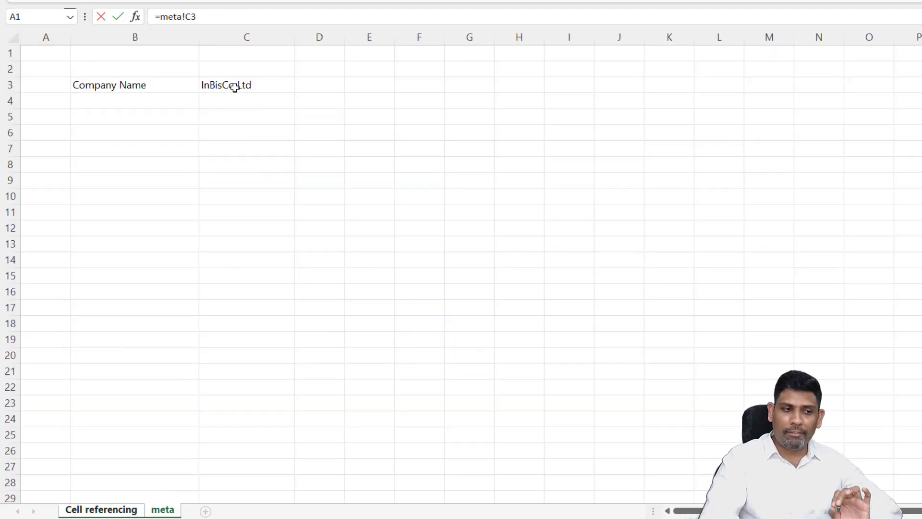
{"action": "left_click", "coordinate": [235, 87]}
{"action": "left_click", "coordinate": [263, 23]}
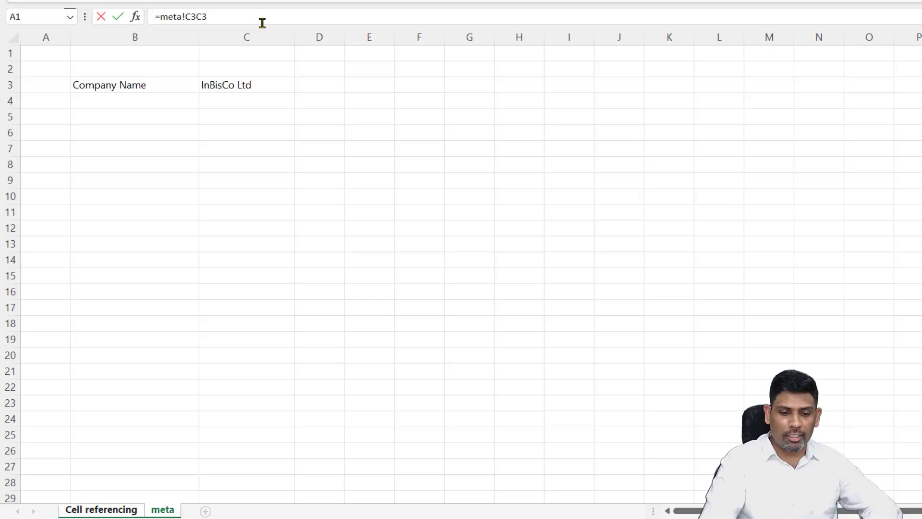
{"action": "key", "text": "BackSpace"}
{"action": "key", "text": "BackSpace"}
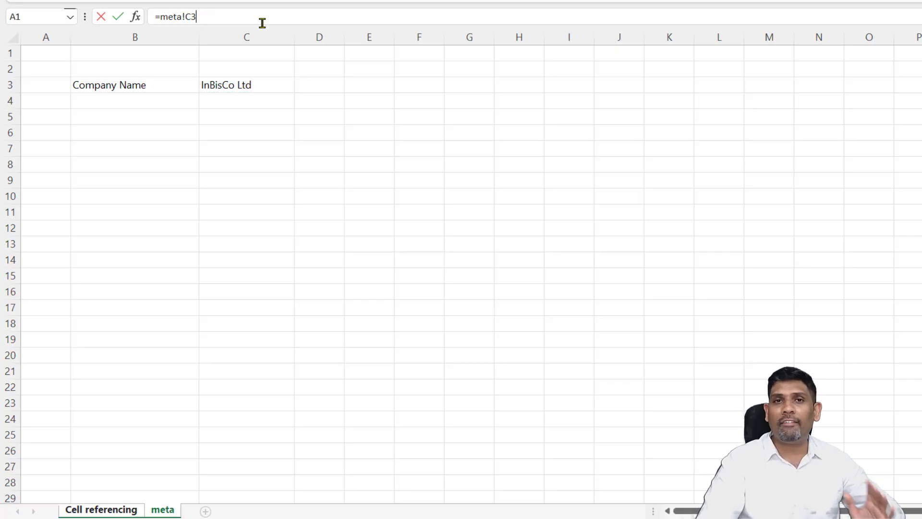
{"action": "key", "text": "Return"}
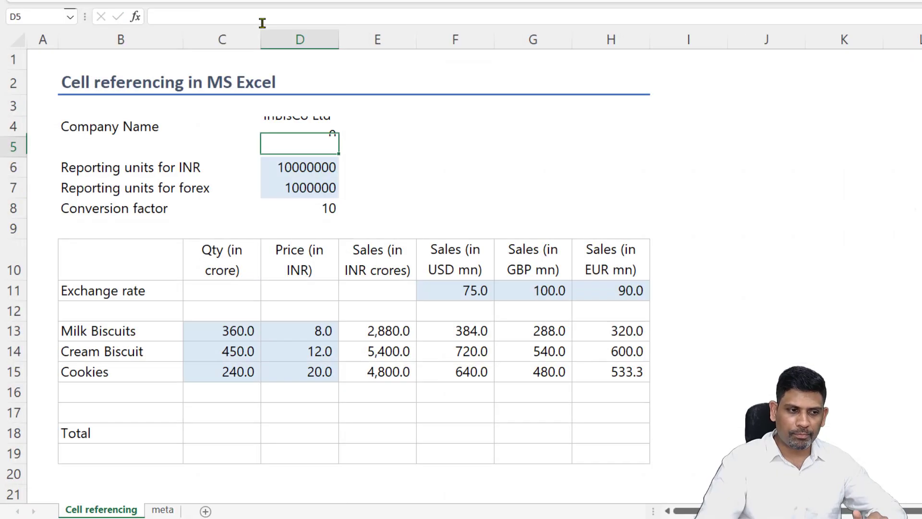